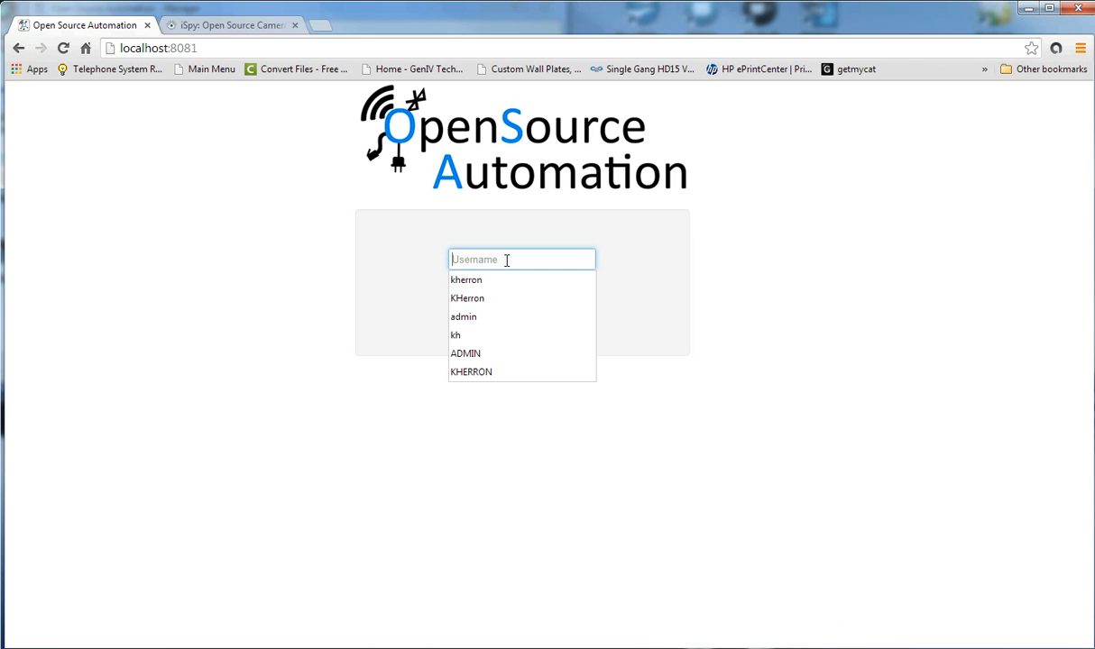
Sign in with the account's username and password to reach the Objects list.
{"action": "type", "text": "Kherron"}
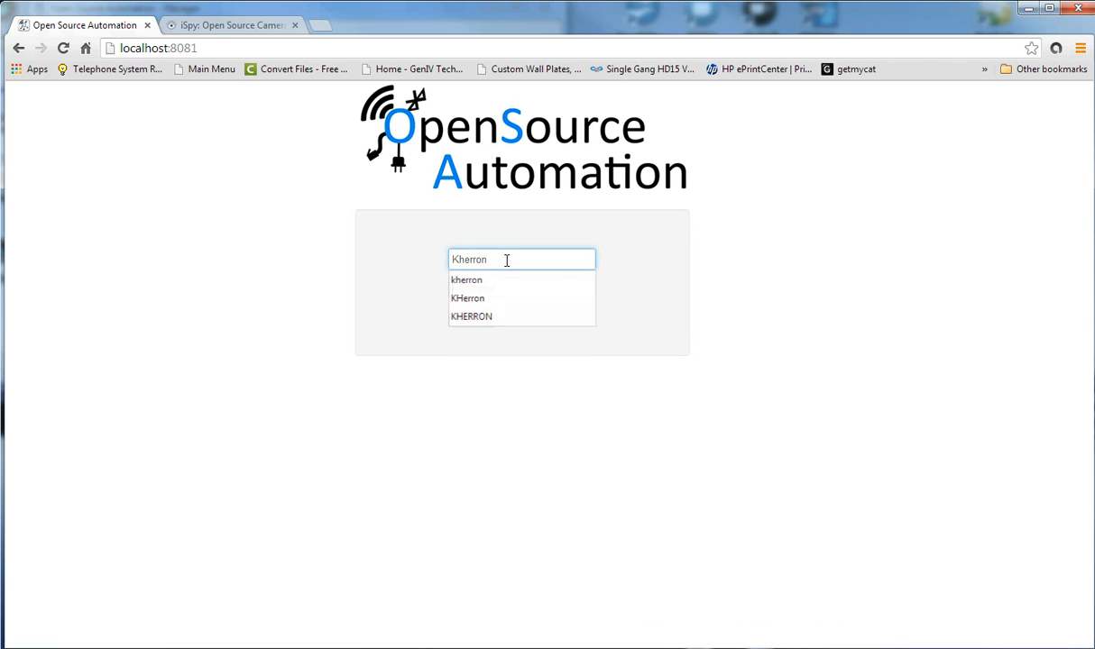
{"action": "key", "text": "Tab"}
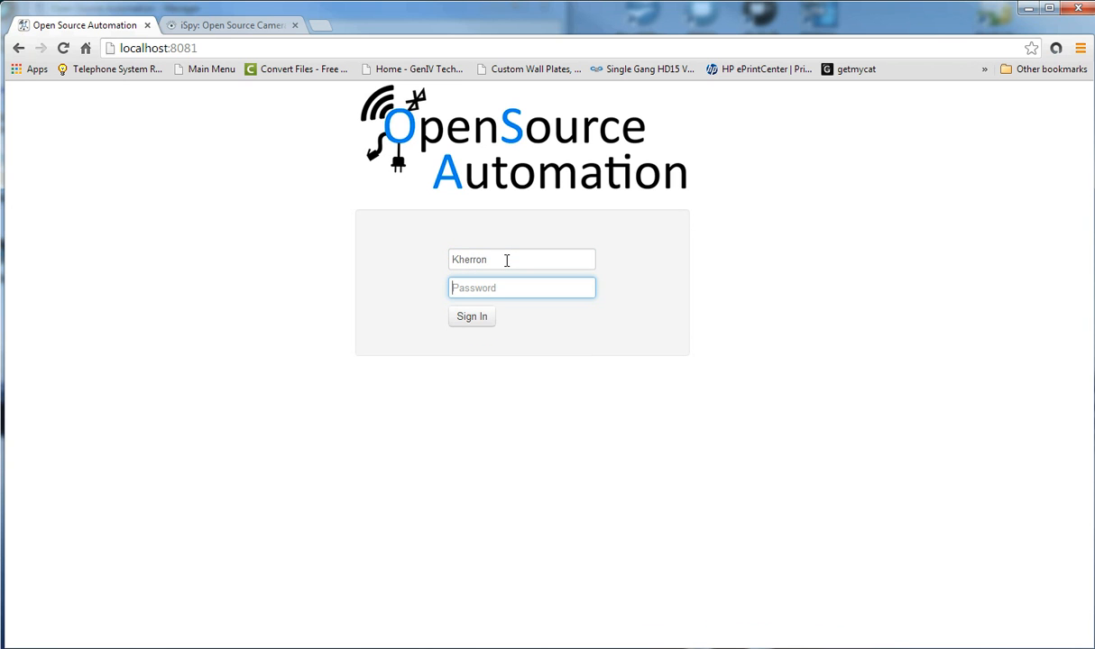
{"action": "type", "text": "••"}
{"action": "key", "text": "Return"}
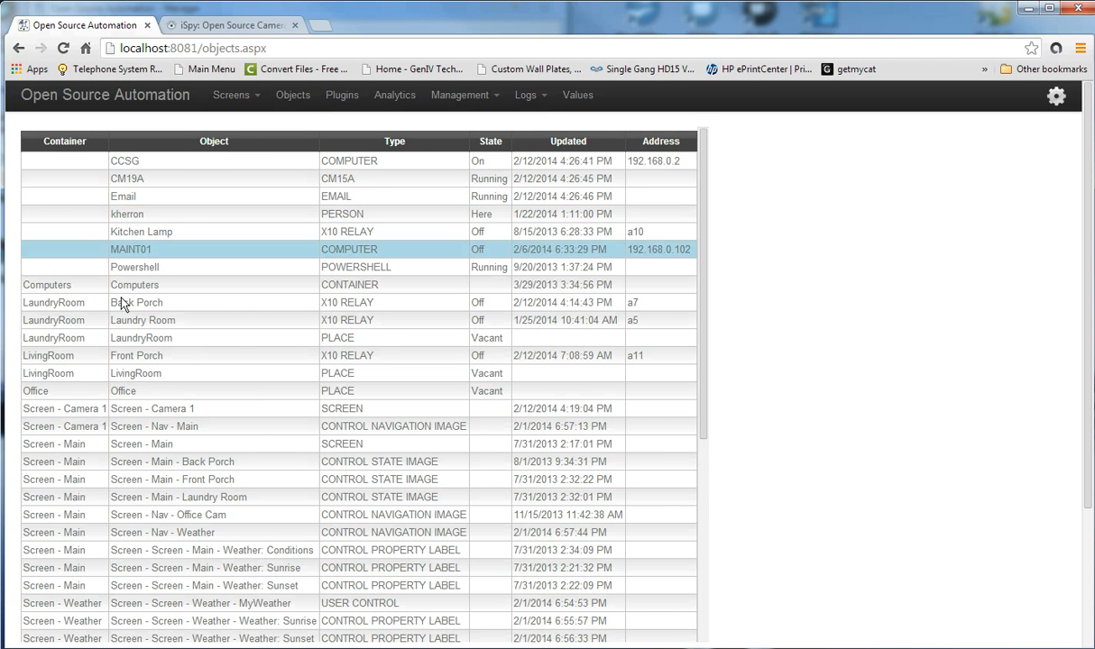
Enter Office Cam as the new object's name and IP Camera as its description.
{"action": "left_click", "coordinate": [289, 99]}
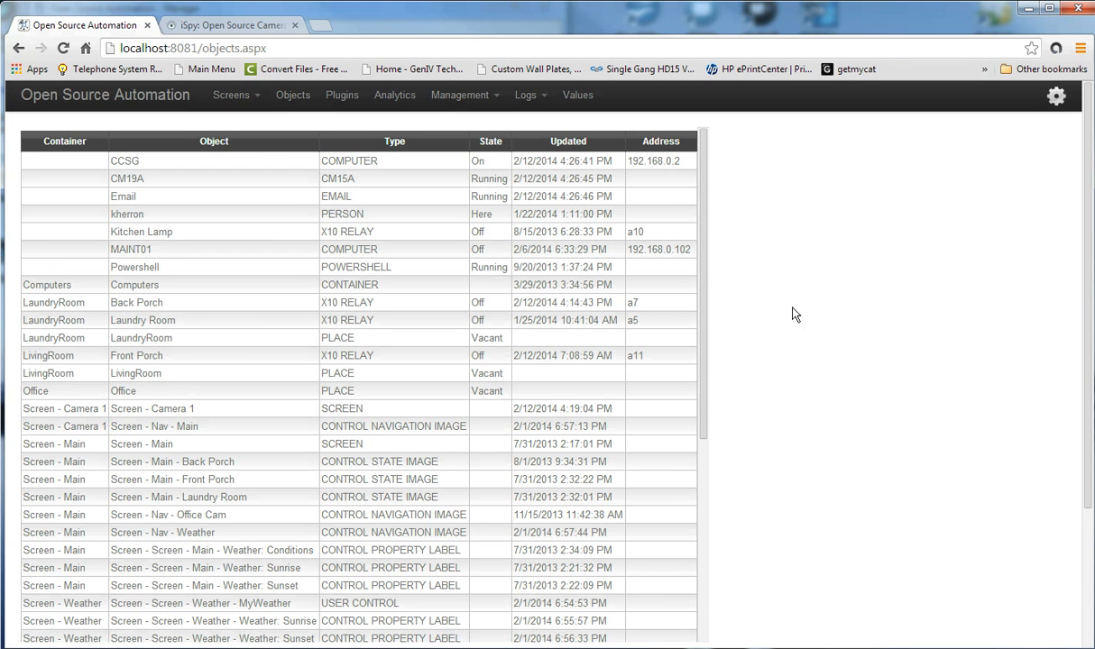
{"action": "scroll", "coordinate": [1048, 196], "scroll_direction": "down", "scroll_amount": 3}
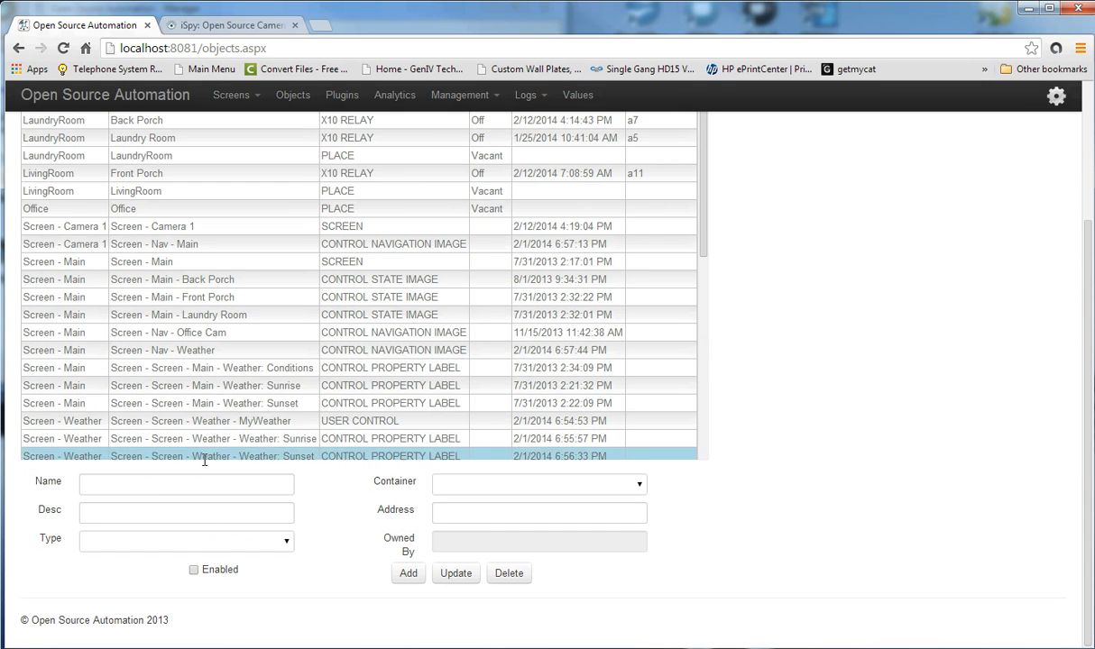
{"action": "left_click", "coordinate": [122, 485]}
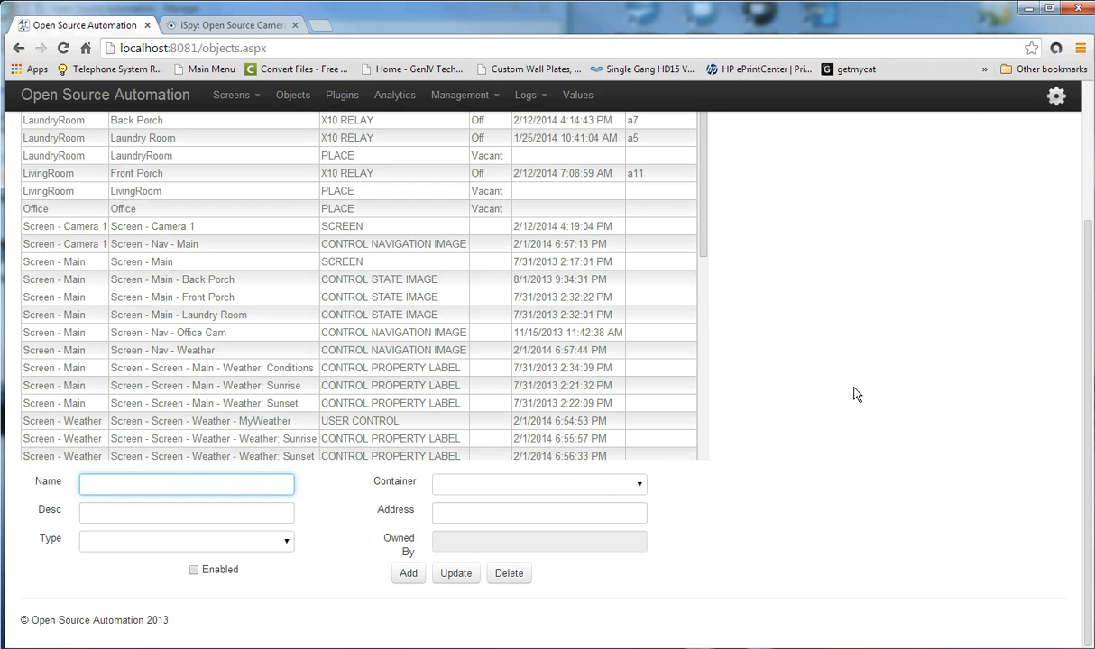
{"action": "type", "text": "Of"}
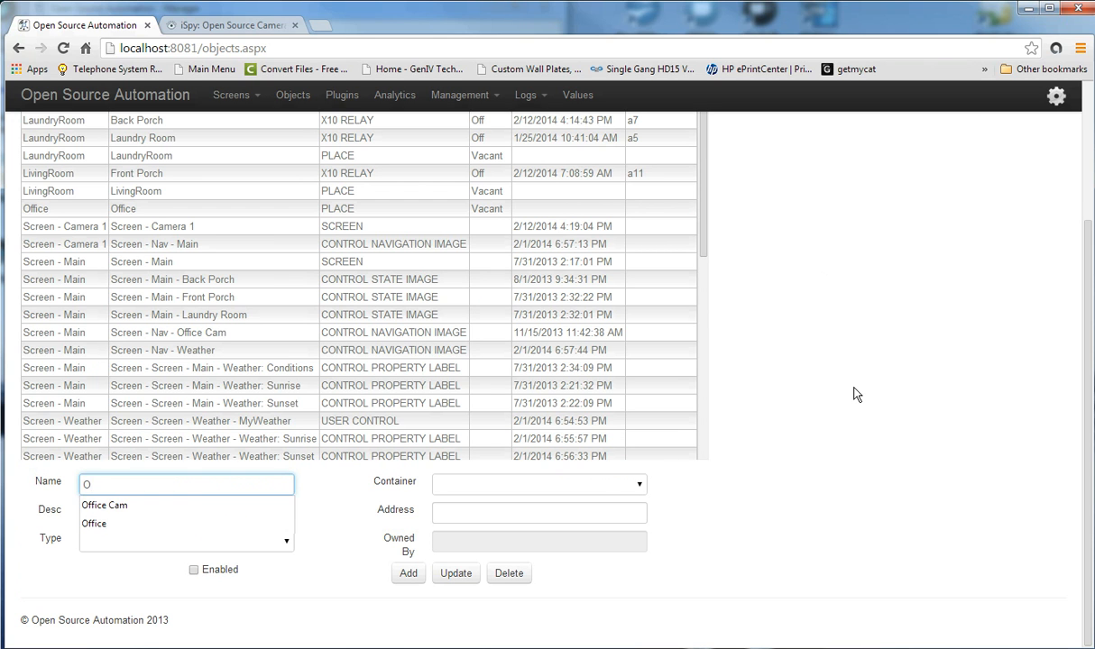
{"action": "left_click", "coordinate": [139, 505]}
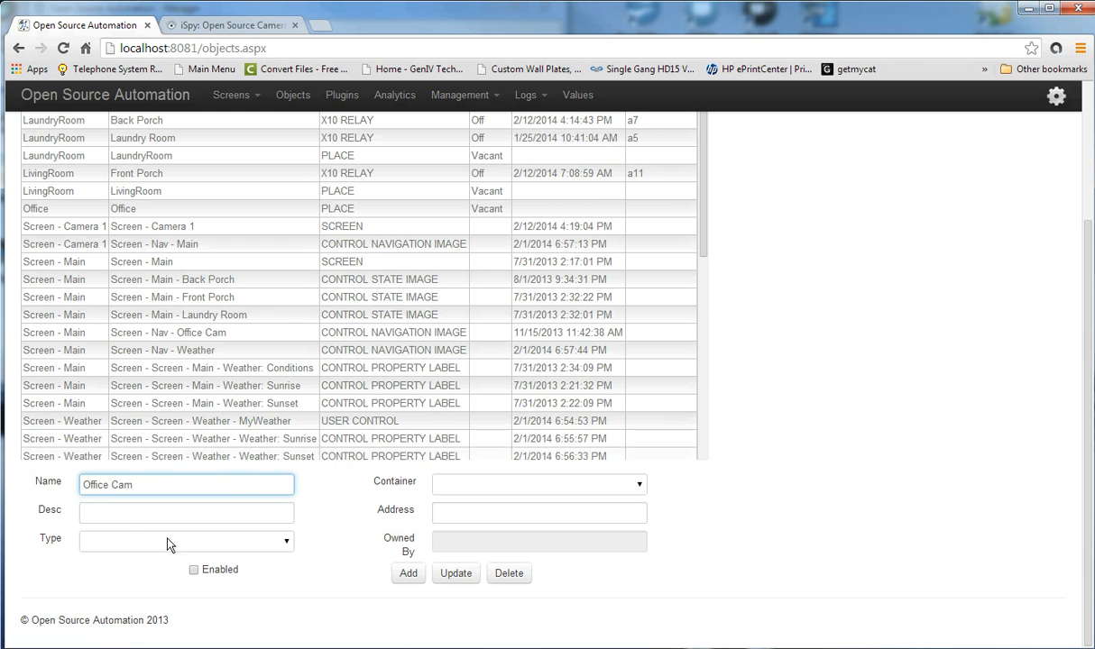
{"action": "left_click", "coordinate": [151, 510]}
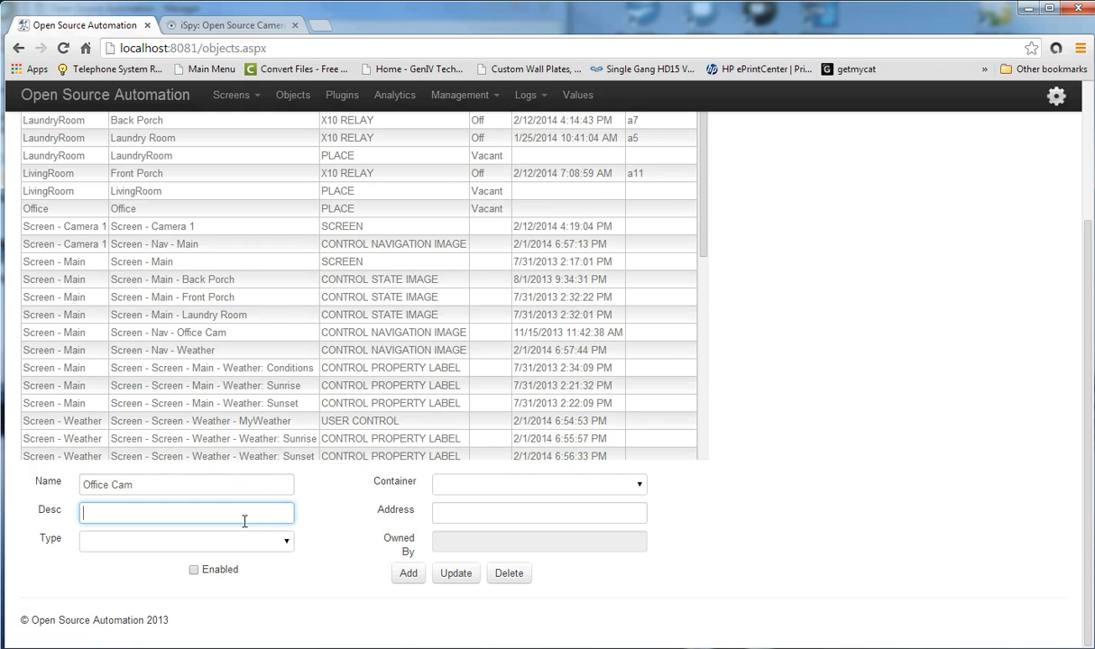
{"action": "type", "text": "IP Camera"}
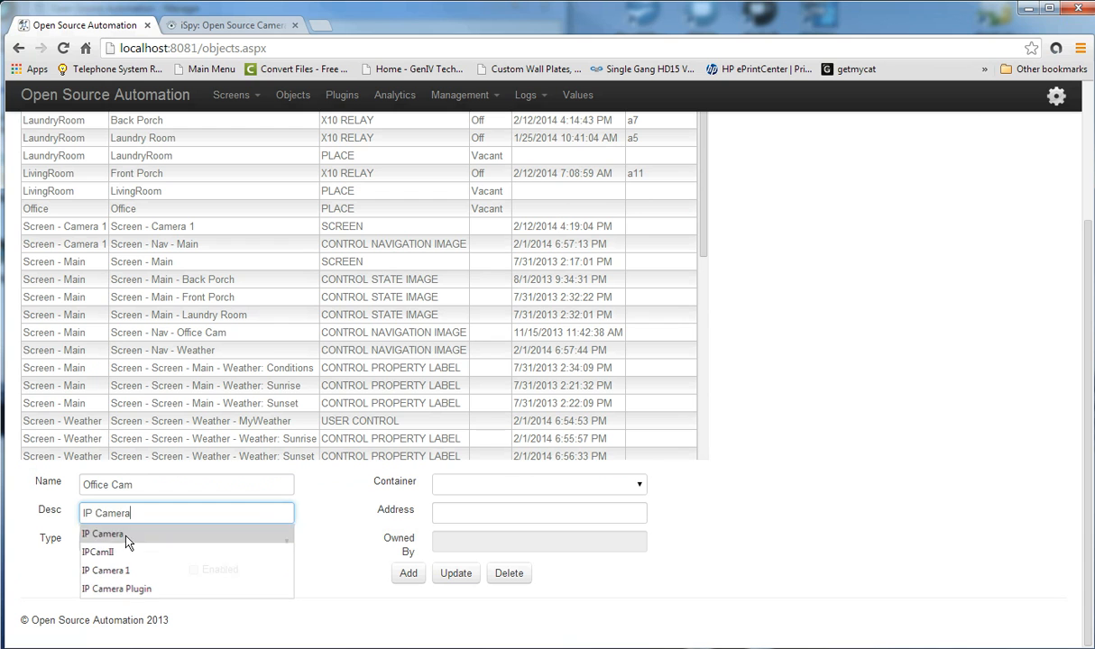
{"action": "left_click", "coordinate": [99, 534]}
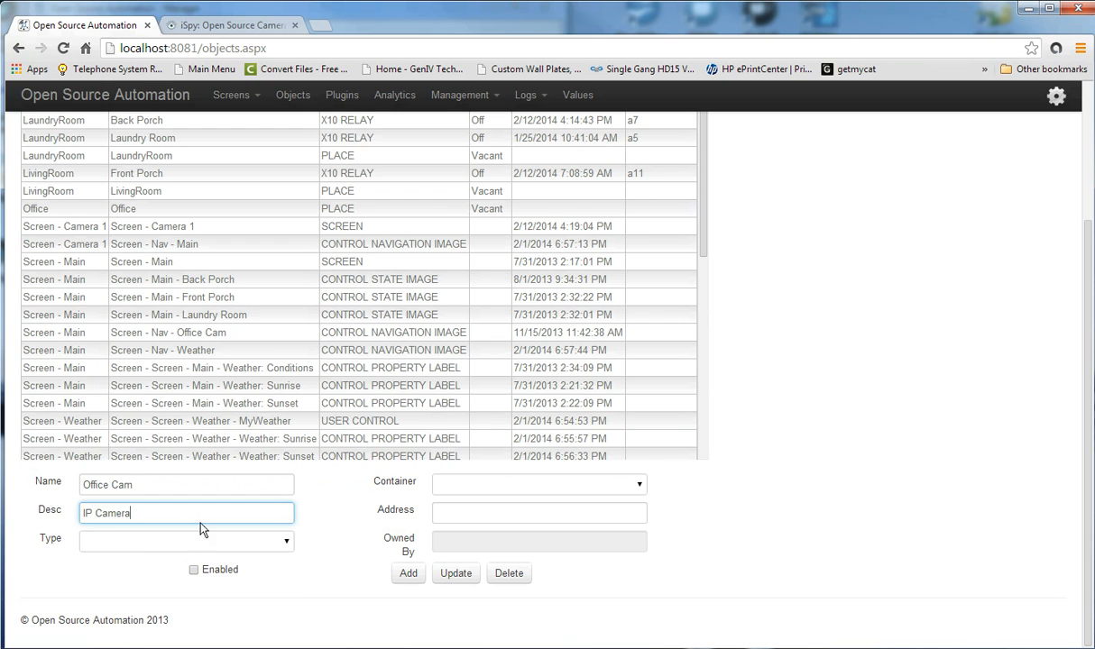
Set the object type to IP CAMERA, mark it Enabled, and add it.
{"action": "left_click", "coordinate": [287, 544]}
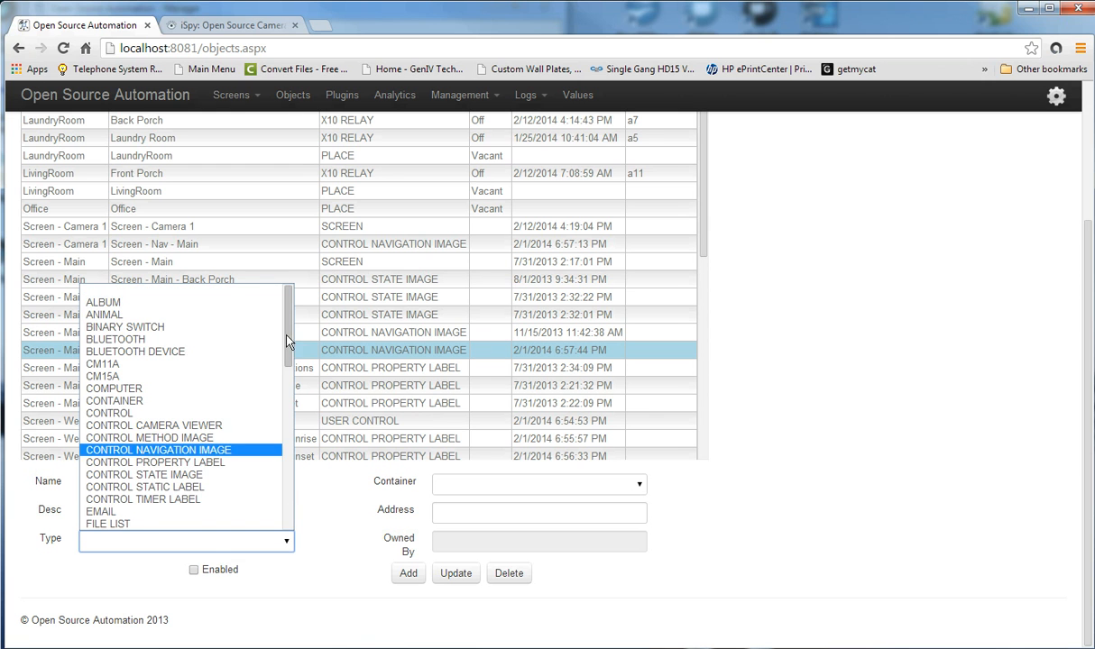
{"action": "scroll", "coordinate": [291, 368], "scroll_direction": "down", "scroll_amount": 2}
{"action": "scroll", "coordinate": [291, 368], "scroll_direction": "down", "scroll_amount": 2}
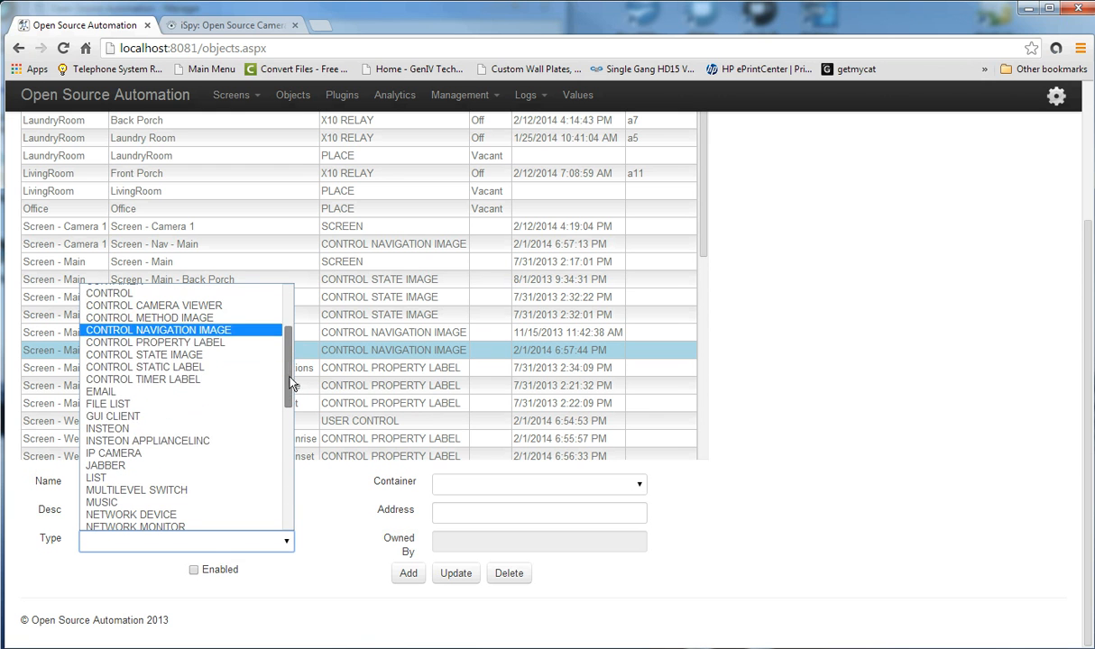
{"action": "left_click", "coordinate": [152, 454]}
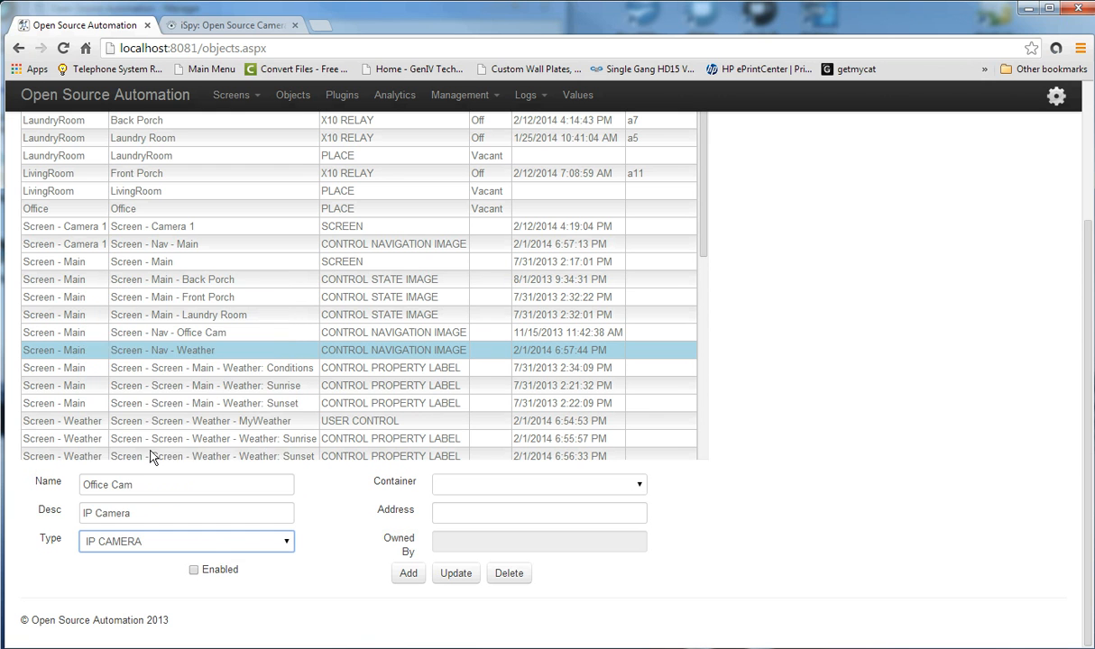
{"action": "left_click", "coordinate": [193, 571]}
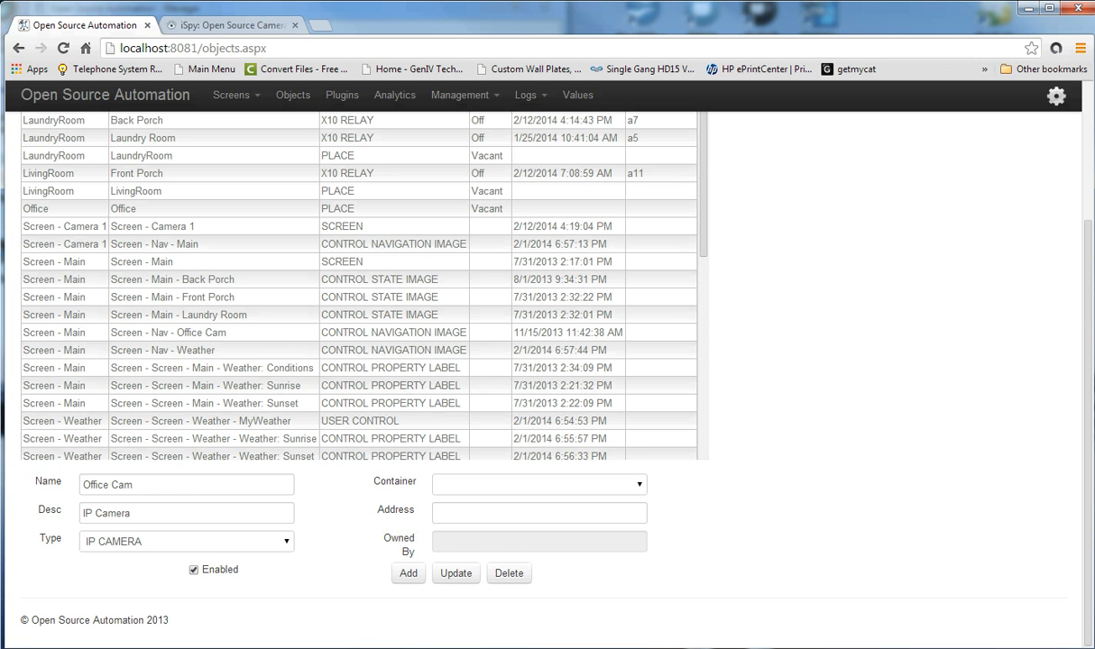
{"action": "left_click", "coordinate": [408, 575]}
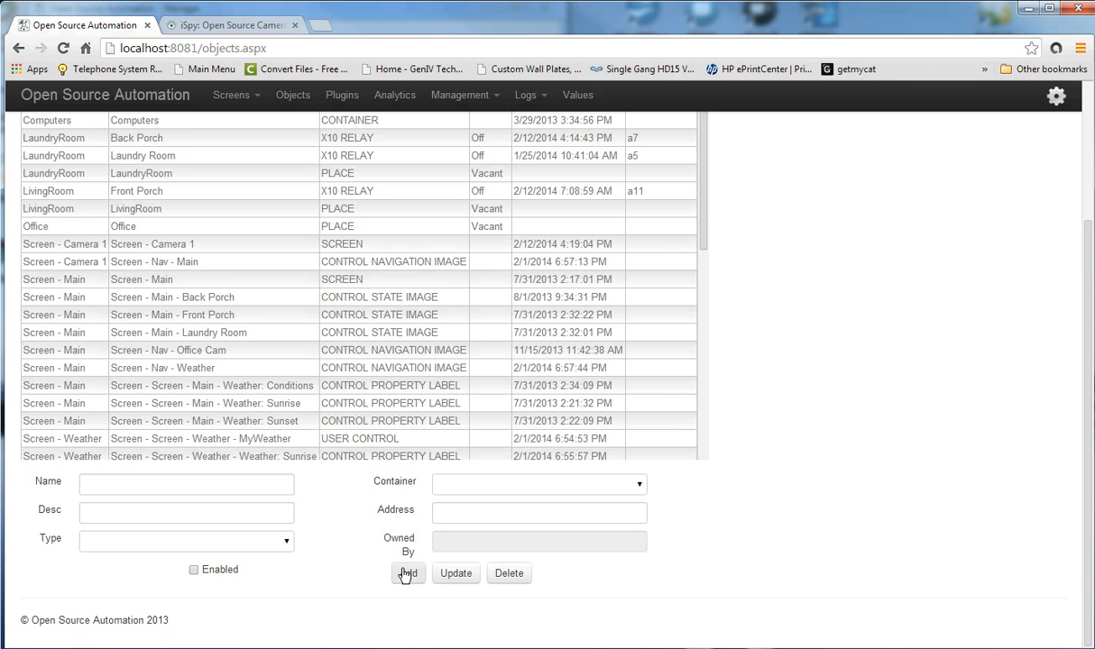
Open Office Cam's properties, start editing Stream Address, then switch to the iSpy Connect tab.
{"action": "scroll", "coordinate": [794, 342], "scroll_direction": "up", "scroll_amount": 3}
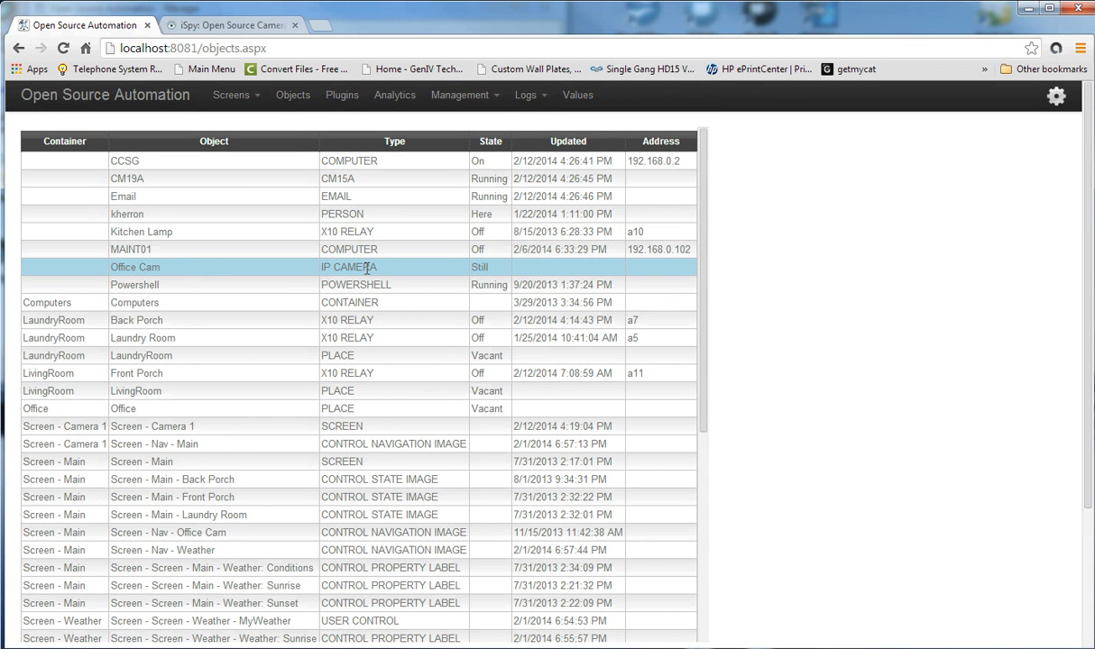
{"action": "left_click", "coordinate": [180, 271]}
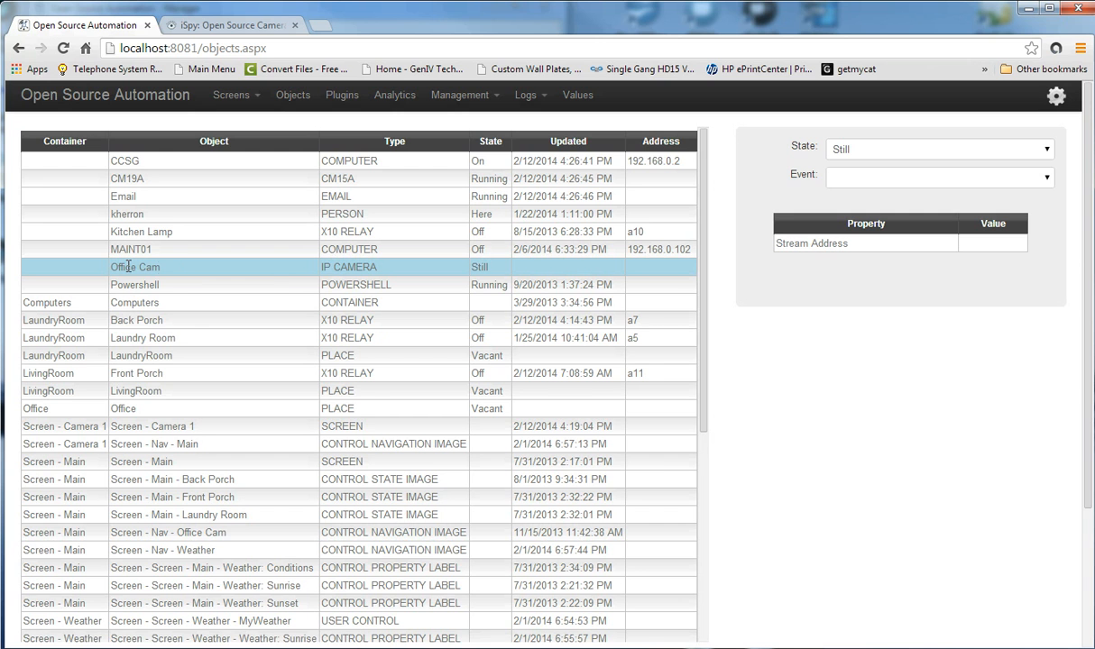
{"action": "left_click", "coordinate": [848, 244]}
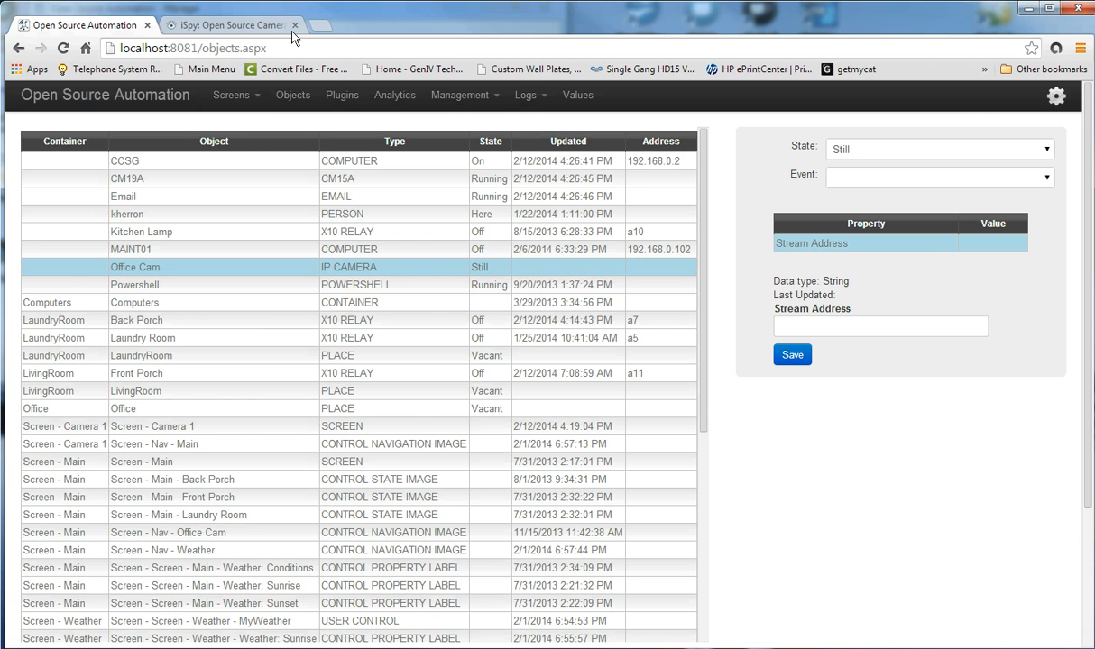
{"action": "left_click", "coordinate": [240, 26]}
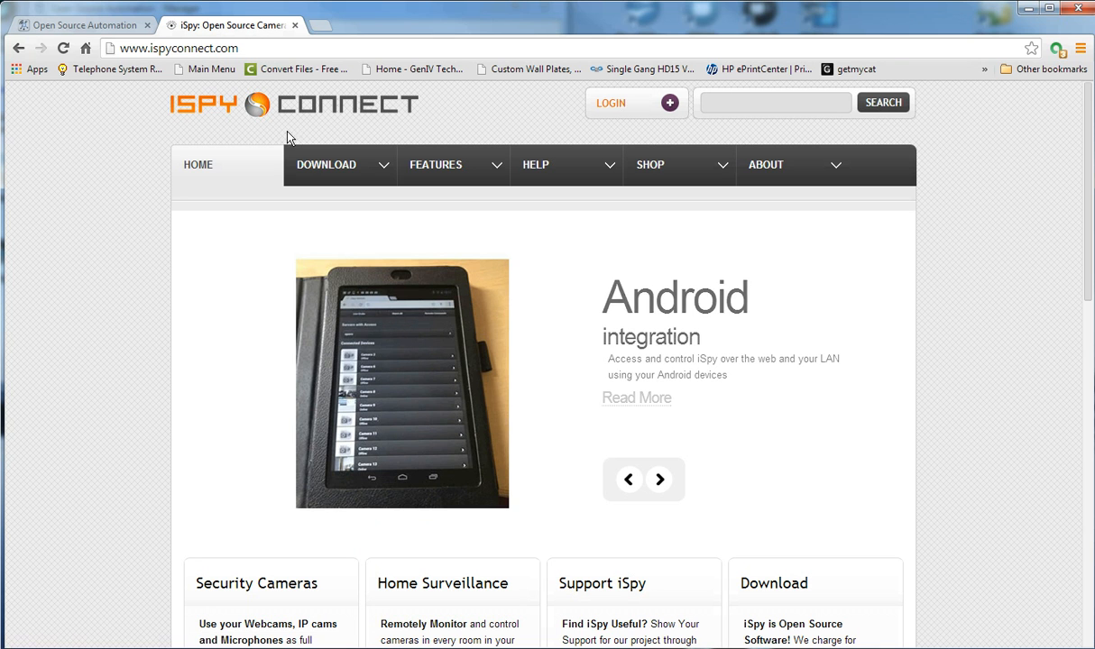
Open iSpy's Camera Database from the HELP menu and scroll to the T brands like TENVIS.
{"action": "mouse_move", "coordinate": [552, 172]}
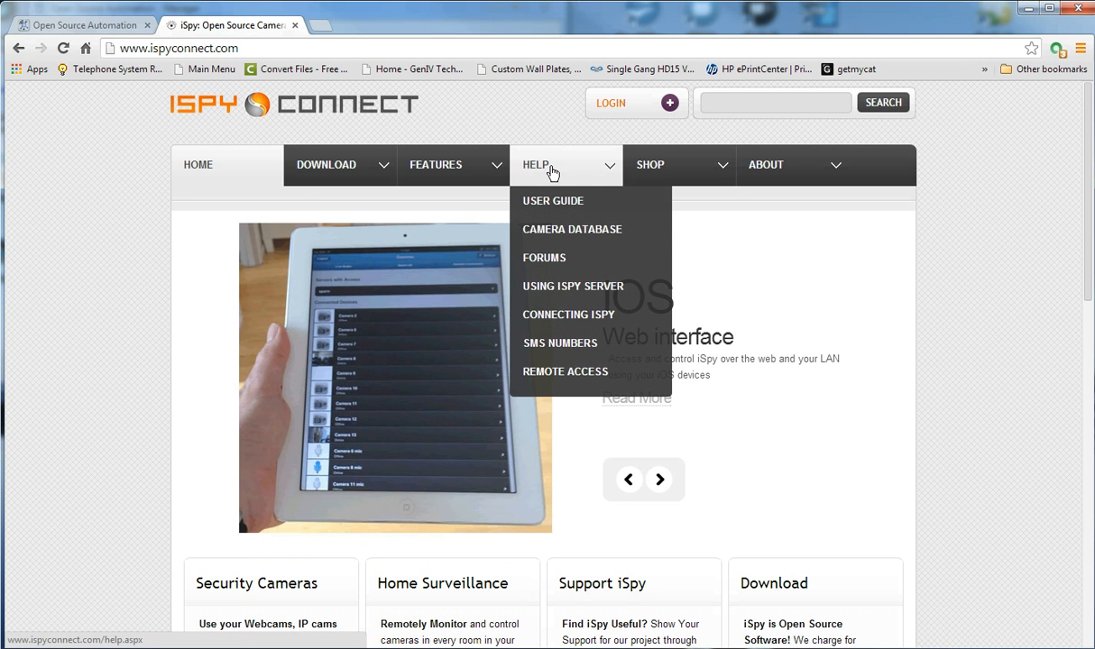
{"action": "left_click", "coordinate": [574, 233]}
{"action": "scroll", "coordinate": [621, 365], "scroll_direction": "down", "scroll_amount": 1}
{"action": "scroll", "coordinate": [620, 365], "scroll_direction": "down", "scroll_amount": 12}
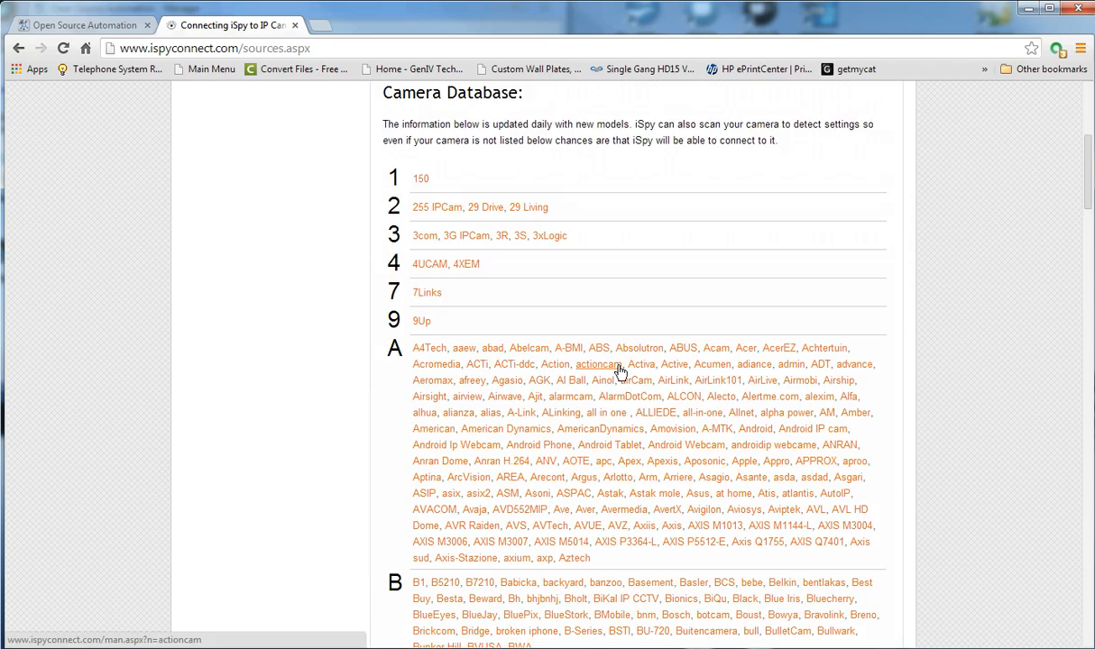
{"action": "scroll", "coordinate": [620, 371], "scroll_direction": "down", "scroll_amount": 8}
{"action": "scroll", "coordinate": [620, 372], "scroll_direction": "down", "scroll_amount": 10}
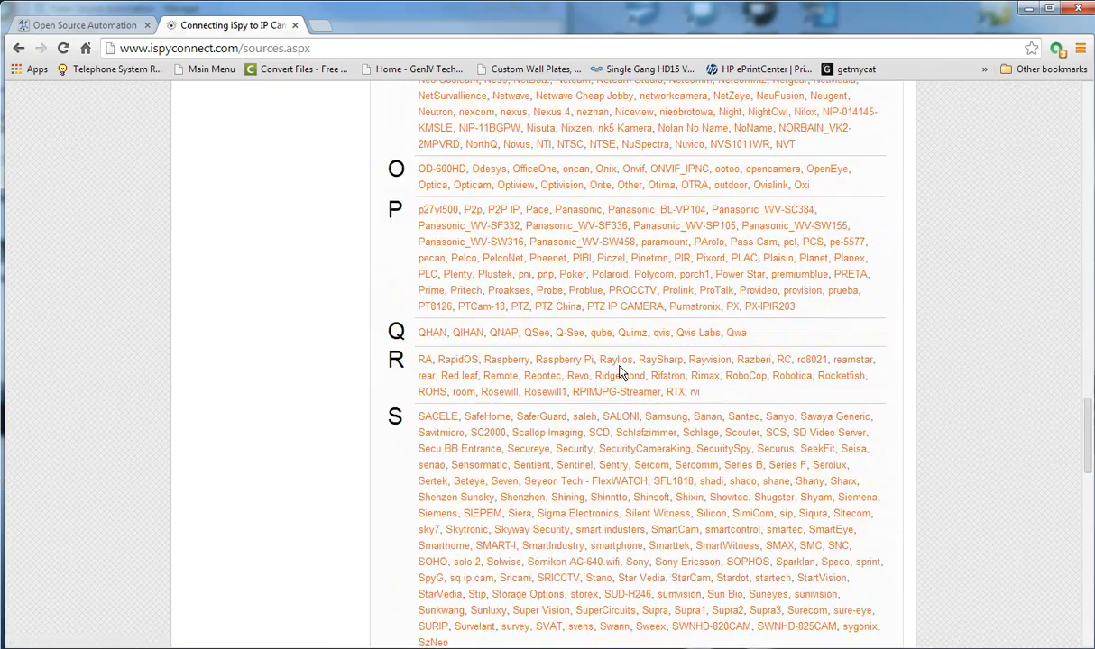
{"action": "scroll", "coordinate": [621, 360], "scroll_direction": "up", "scroll_amount": 15}
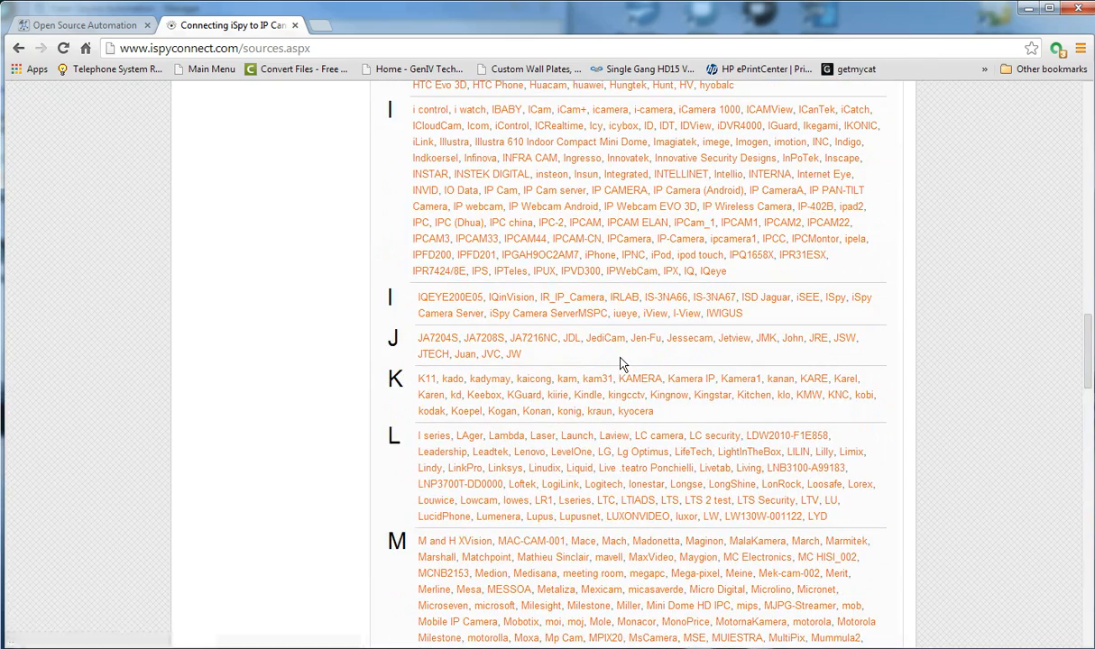
{"action": "scroll", "coordinate": [620, 361], "scroll_direction": "up", "scroll_amount": 5}
{"action": "scroll", "coordinate": [620, 359], "scroll_direction": "down", "scroll_amount": 15}
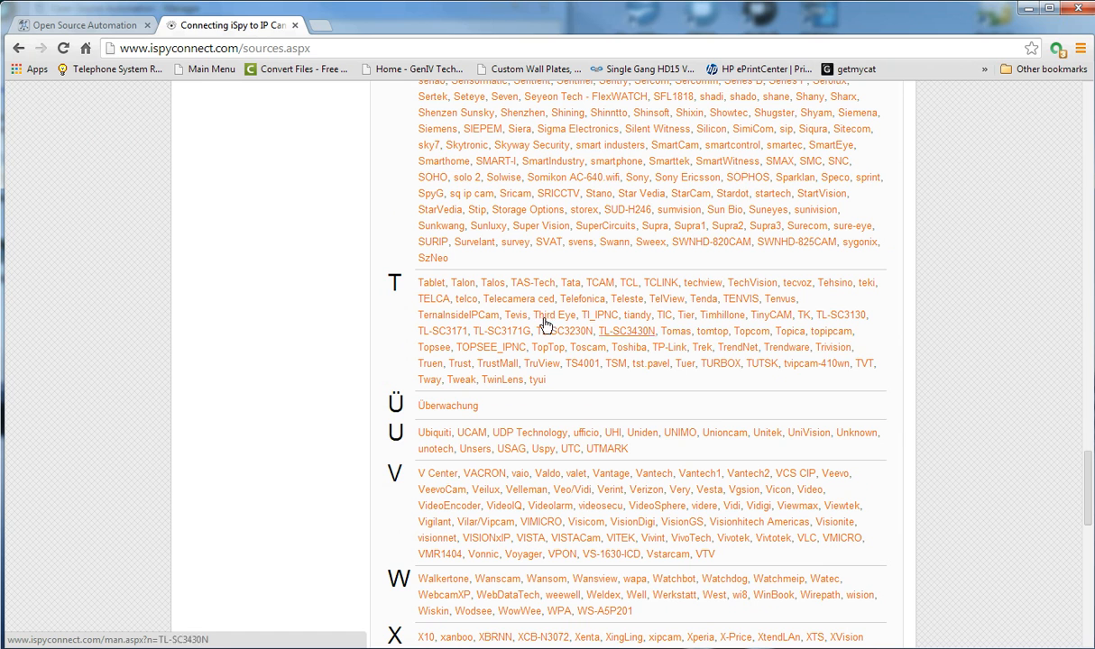
Open the TENVIS camera URL page and scroll down to the JPT3815W 2013 rows.
{"action": "left_click", "coordinate": [734, 300]}
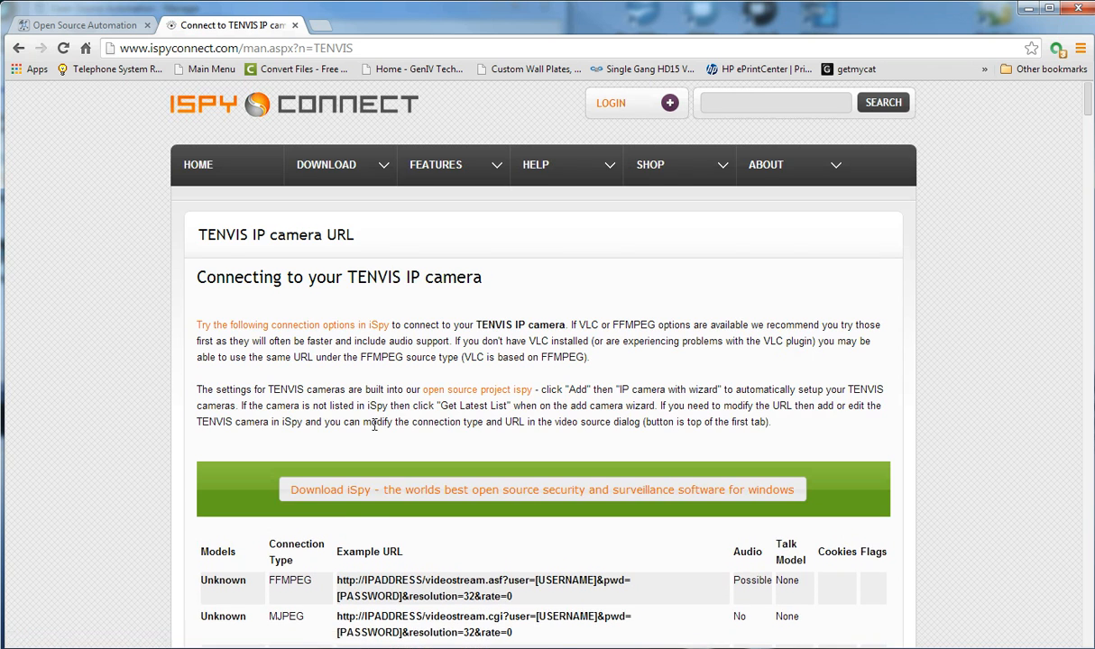
{"action": "scroll", "coordinate": [374, 424], "scroll_direction": "down", "scroll_amount": 5}
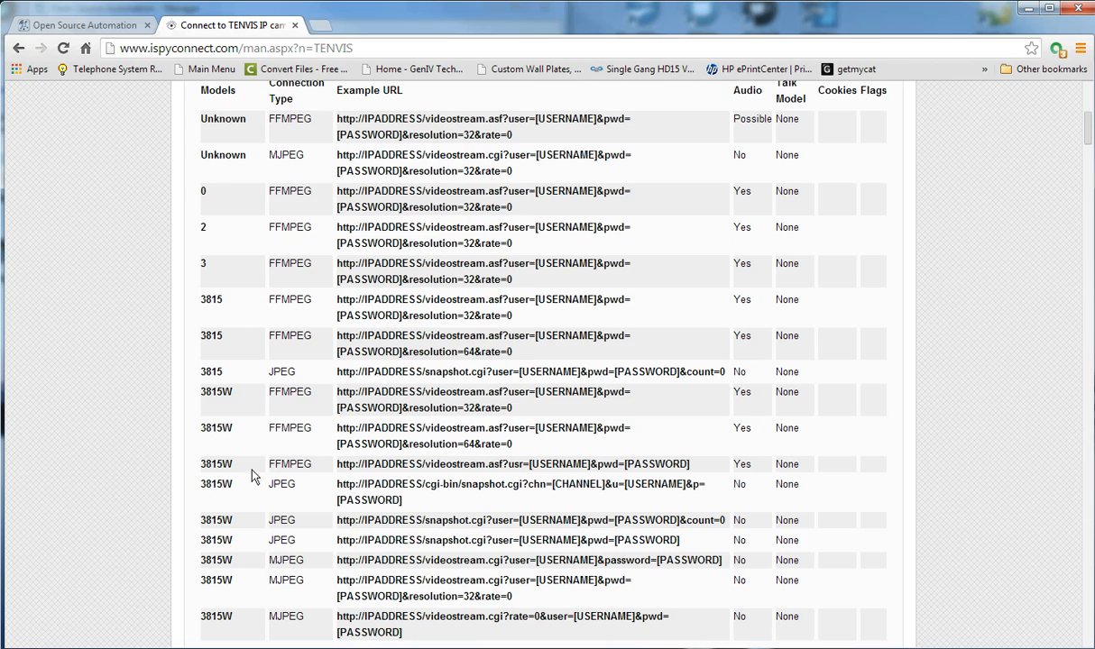
{"action": "scroll", "coordinate": [474, 287], "scroll_direction": "down", "scroll_amount": 12}
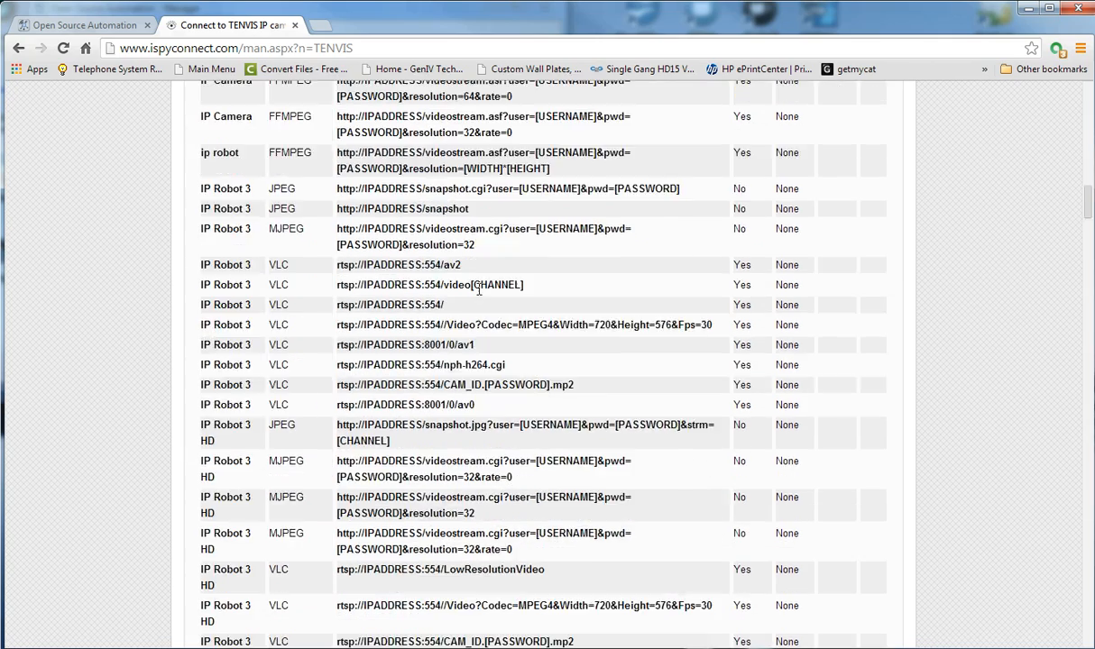
{"action": "scroll", "coordinate": [478, 289], "scroll_direction": "down", "scroll_amount": 15}
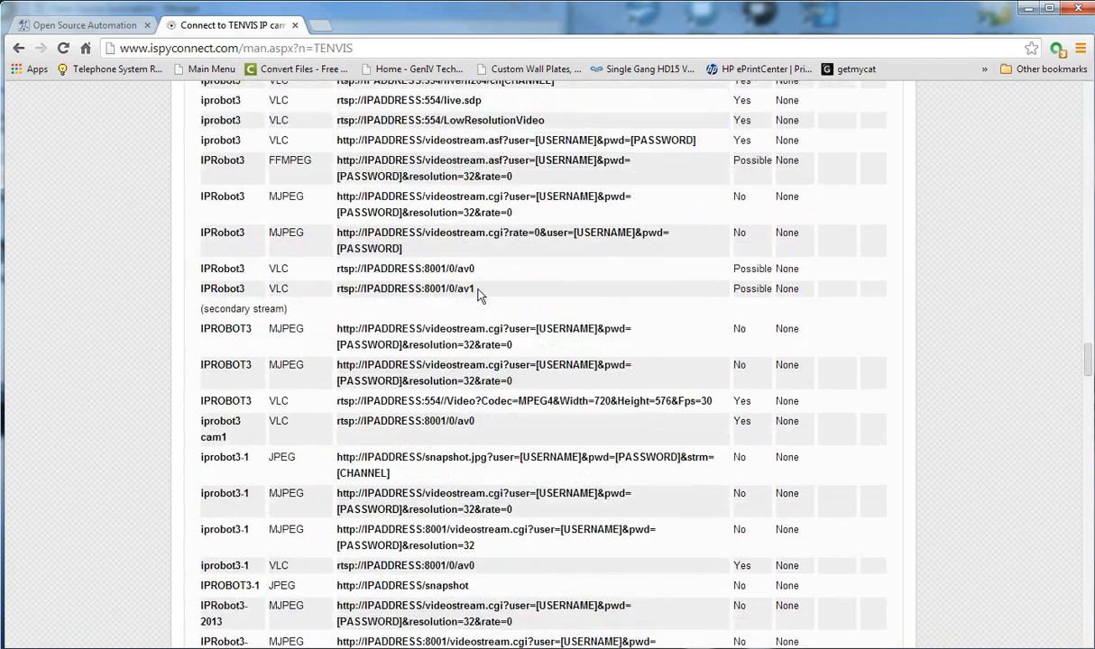
{"action": "scroll", "coordinate": [479, 295], "scroll_direction": "down", "scroll_amount": 6}
{"action": "scroll", "coordinate": [480, 295], "scroll_direction": "down", "scroll_amount": 6}
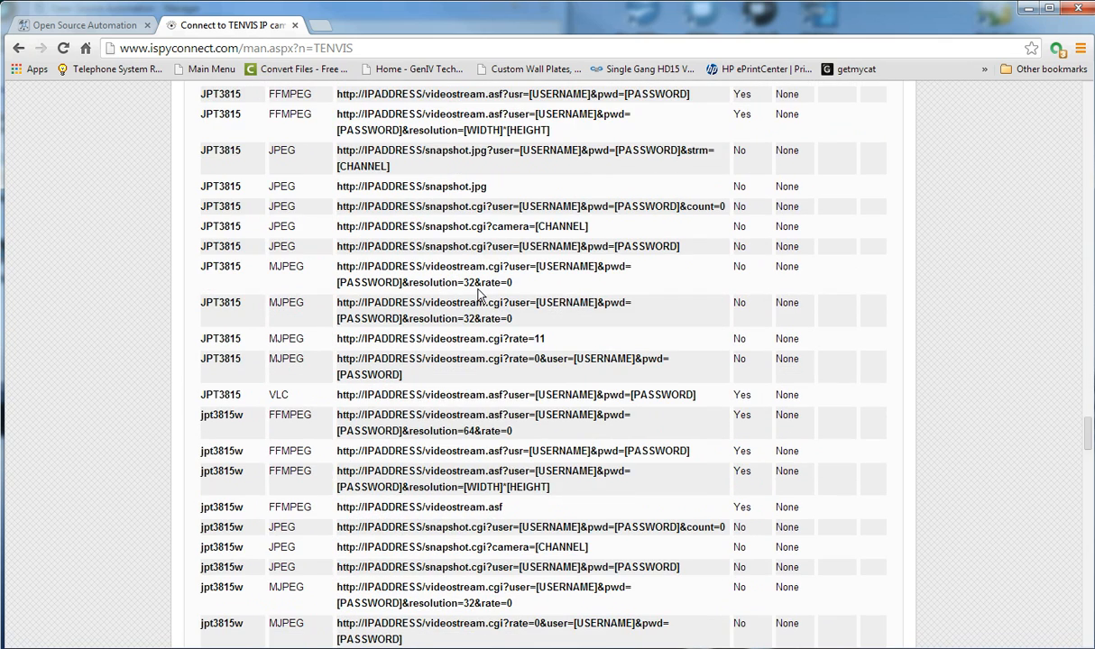
{"action": "scroll", "coordinate": [480, 295], "scroll_direction": "down", "scroll_amount": 5}
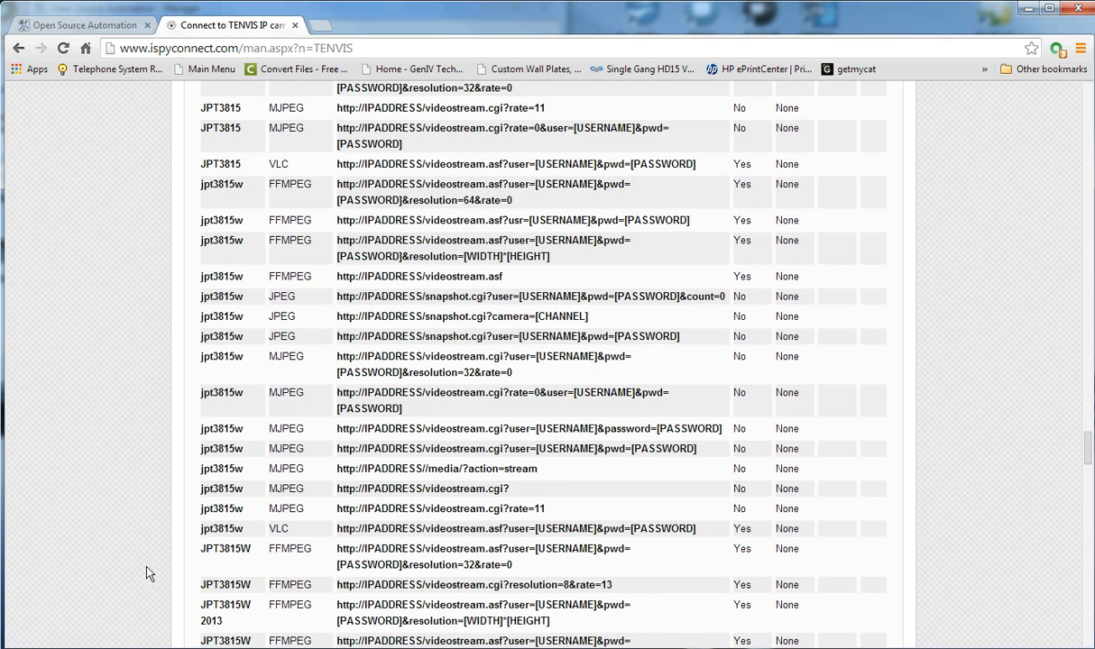
{"action": "scroll", "coordinate": [298, 402], "scroll_direction": "down", "scroll_amount": 3}
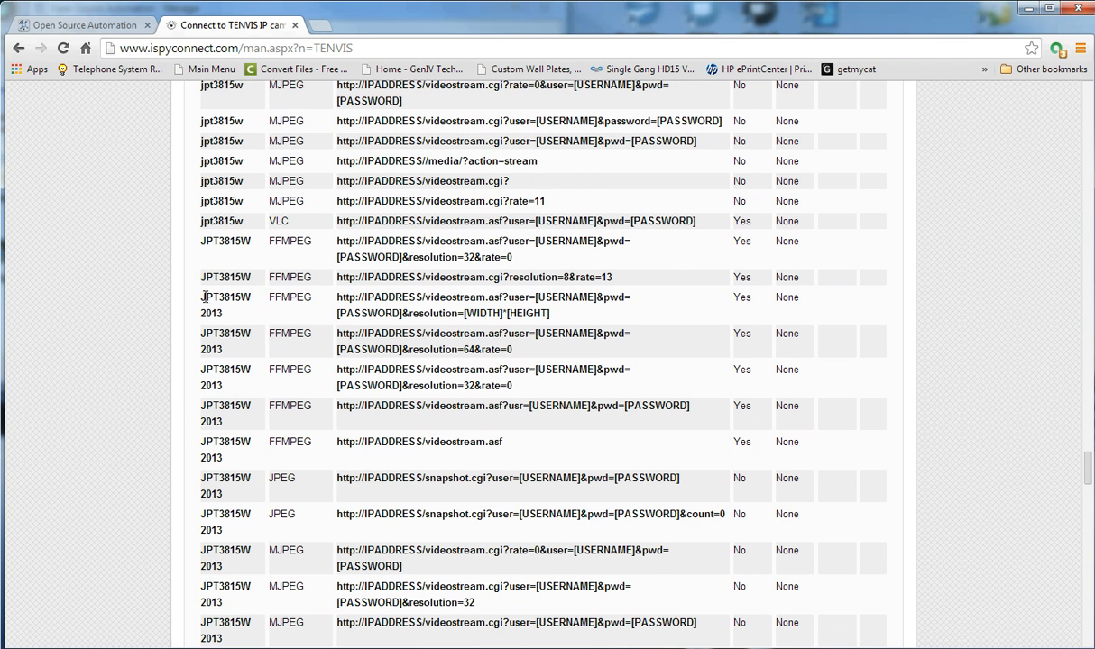
Highlight the JPT3815W 2013 model, its FFMPEG, VLC, MJPEG, JPEG types and URL parameters.
{"action": "left_click_drag", "start_coordinate": [197, 291], "coordinate": [240, 311]}
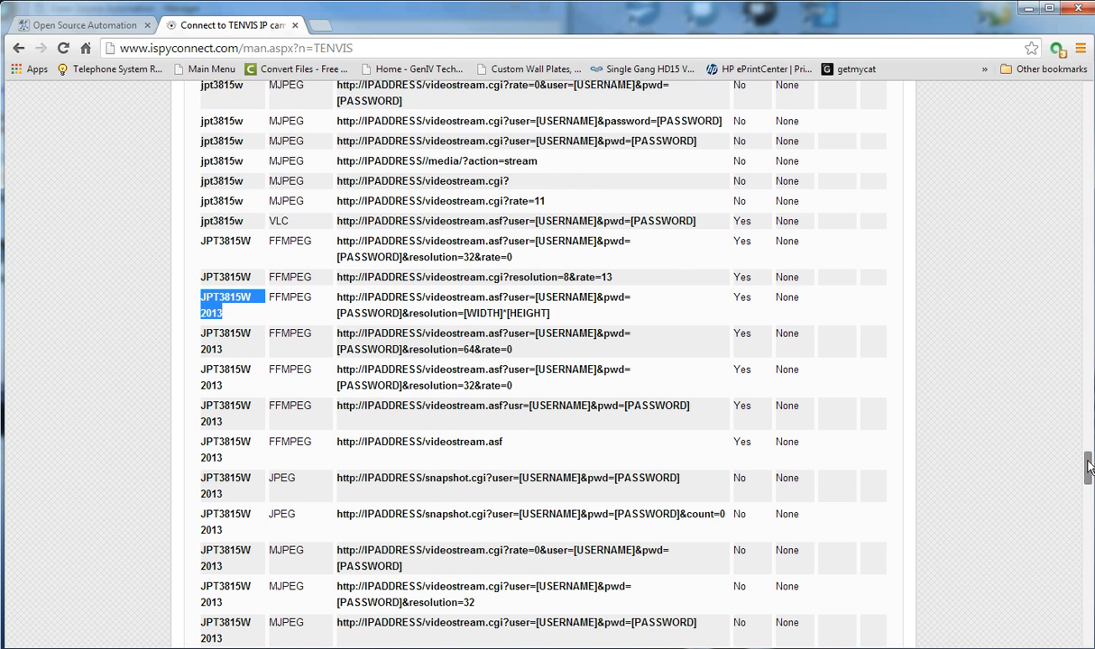
{"action": "scroll", "coordinate": [1032, 446], "scroll_direction": "down", "scroll_amount": 3}
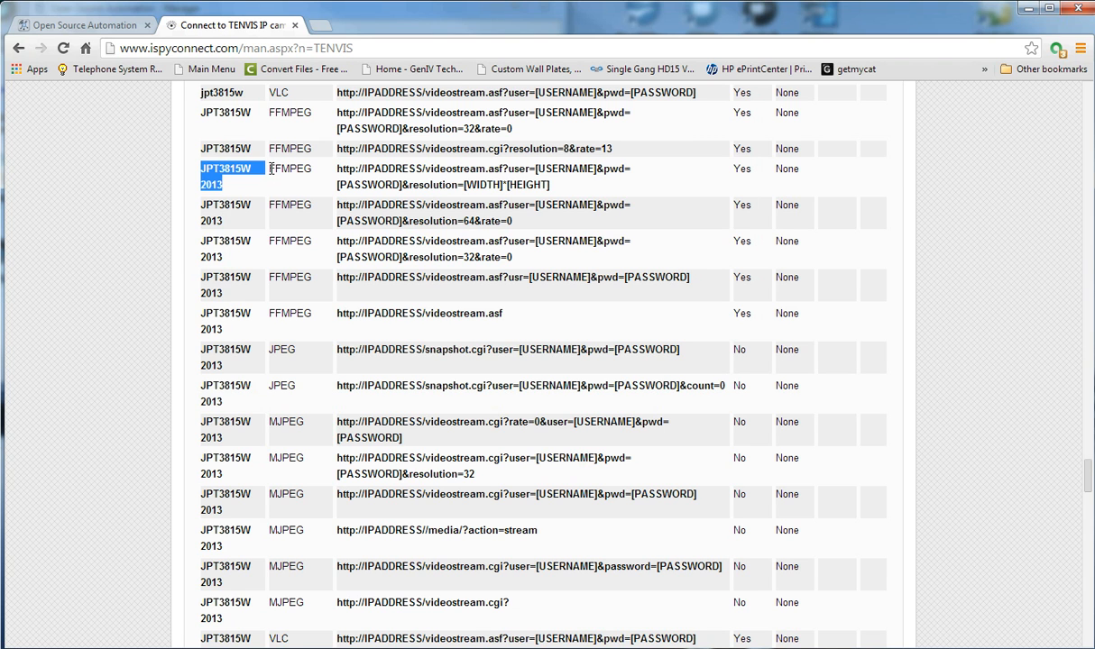
{"action": "left_click_drag", "start_coordinate": [270, 168], "coordinate": [313, 170]}
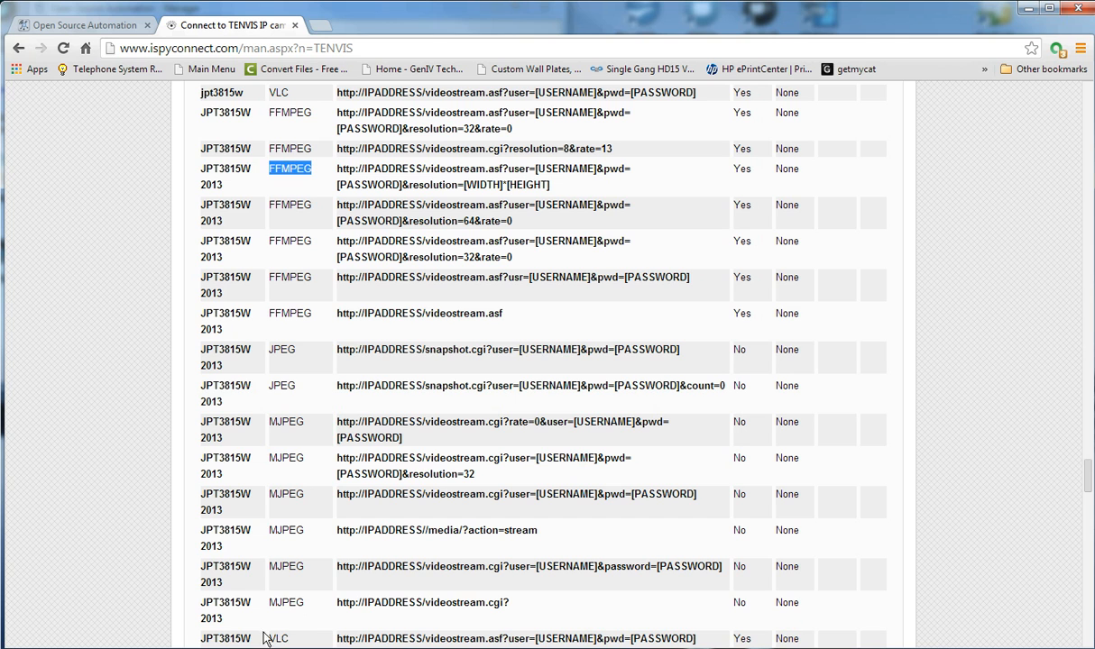
{"action": "left_click_drag", "start_coordinate": [258, 609], "coordinate": [271, 639]}
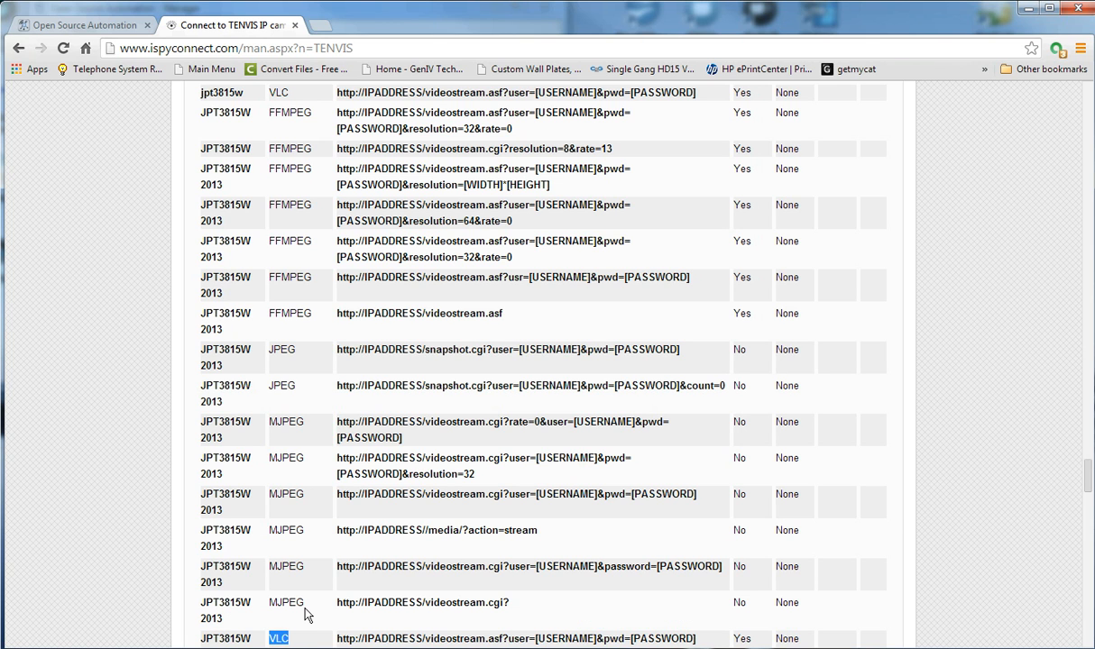
{"action": "left_click_drag", "start_coordinate": [307, 603], "coordinate": [270, 606]}
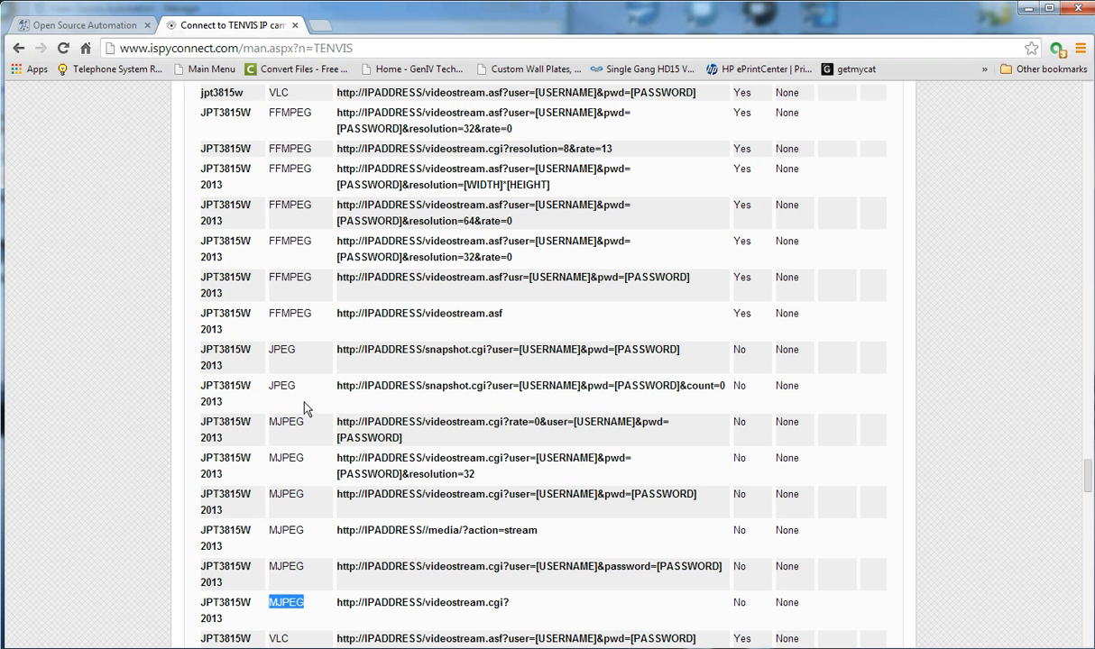
{"action": "left_click_drag", "start_coordinate": [292, 386], "coordinate": [268, 386]}
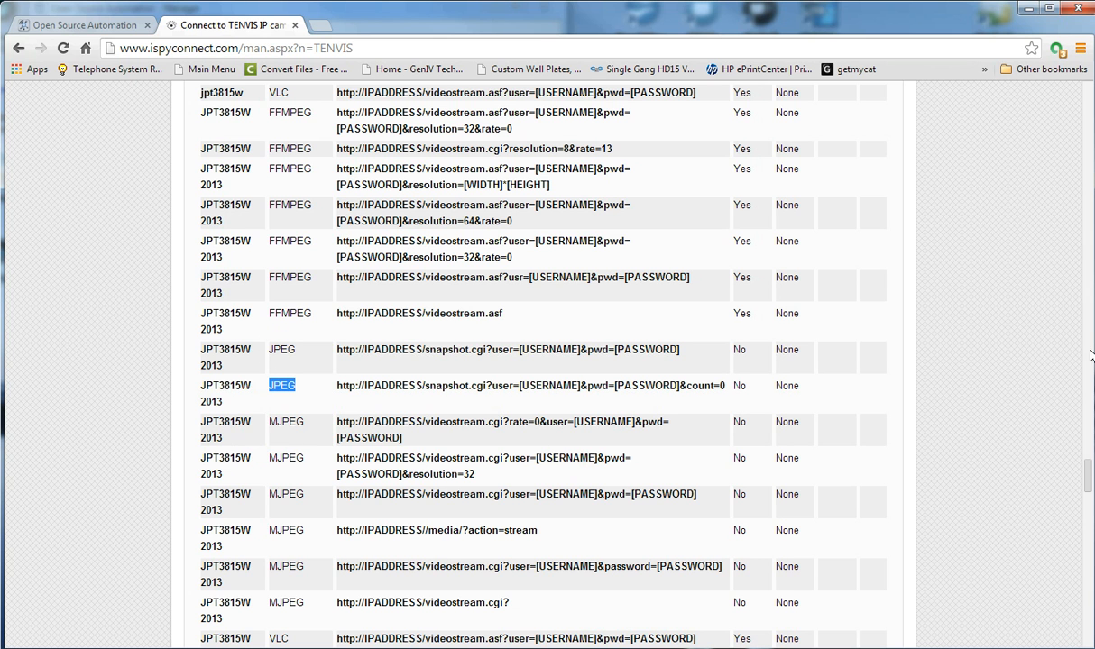
{"action": "left_click_drag", "start_coordinate": [1088, 484], "coordinate": [1088, 495]}
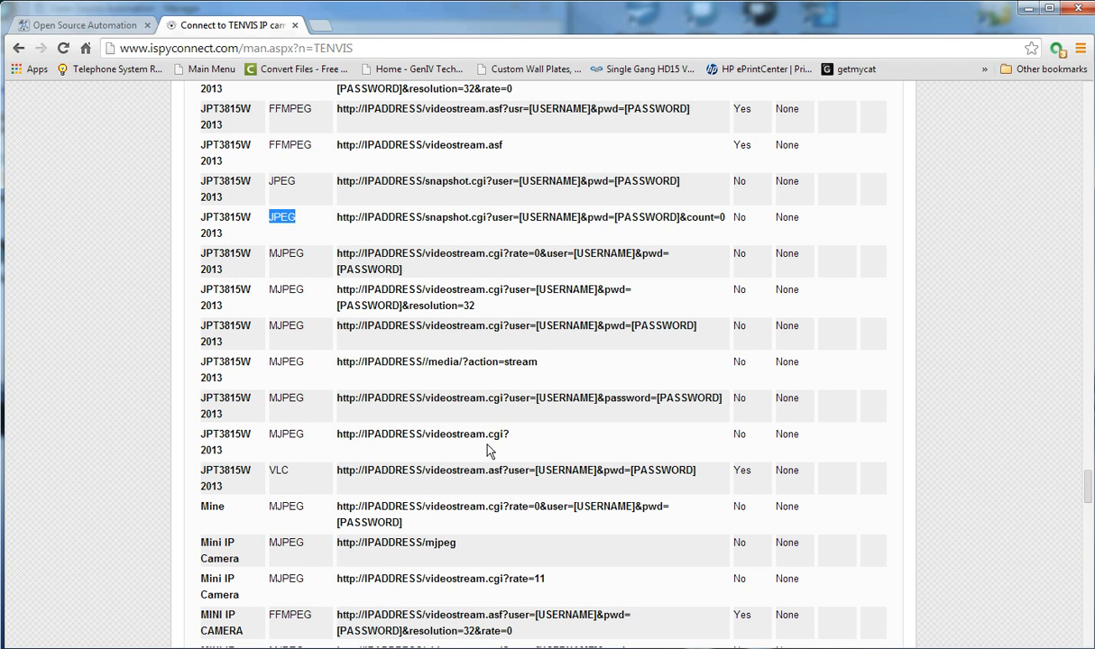
{"action": "left_click_drag", "start_coordinate": [410, 306], "coordinate": [616, 311]}
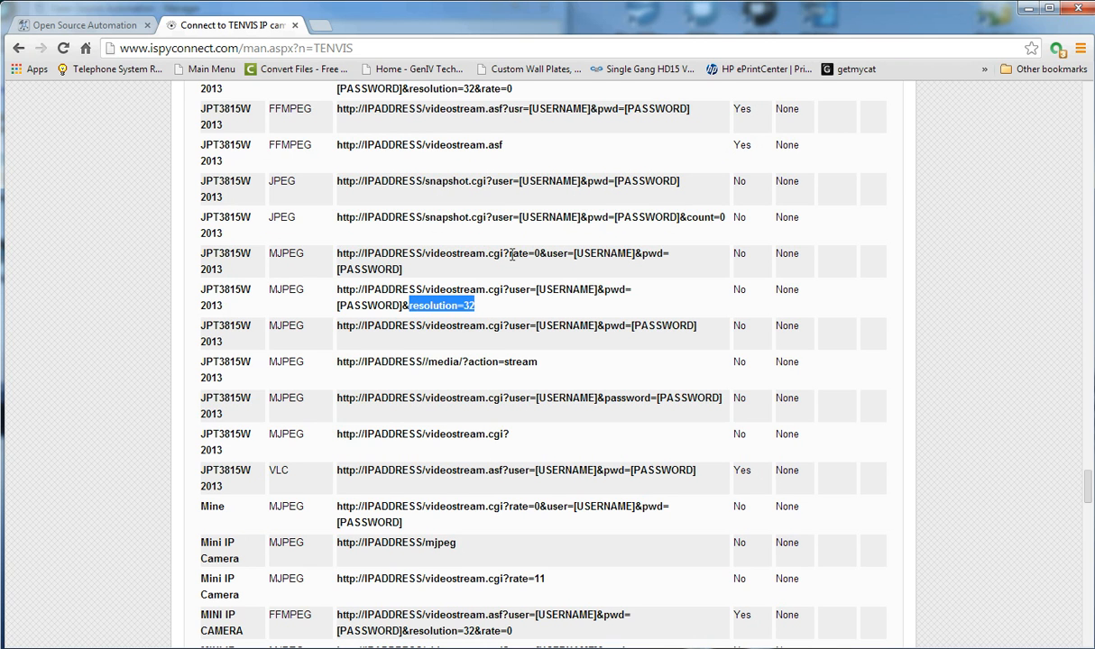
{"action": "left_click_drag", "start_coordinate": [510, 255], "coordinate": [541, 255]}
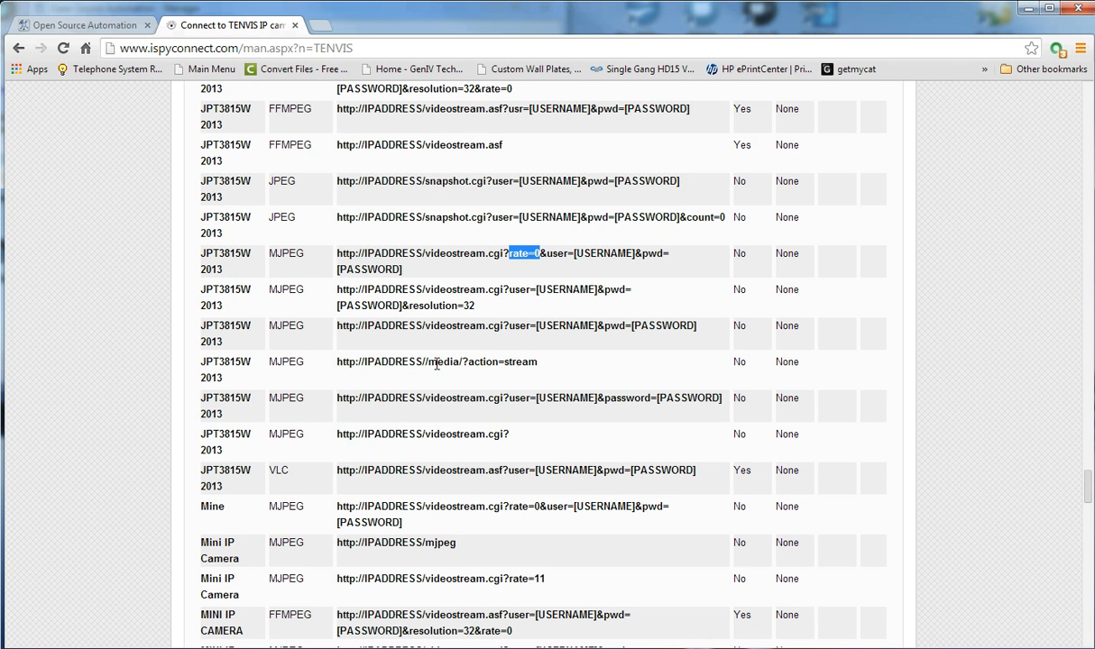
{"action": "left_click_drag", "start_coordinate": [422, 362], "coordinate": [555, 362]}
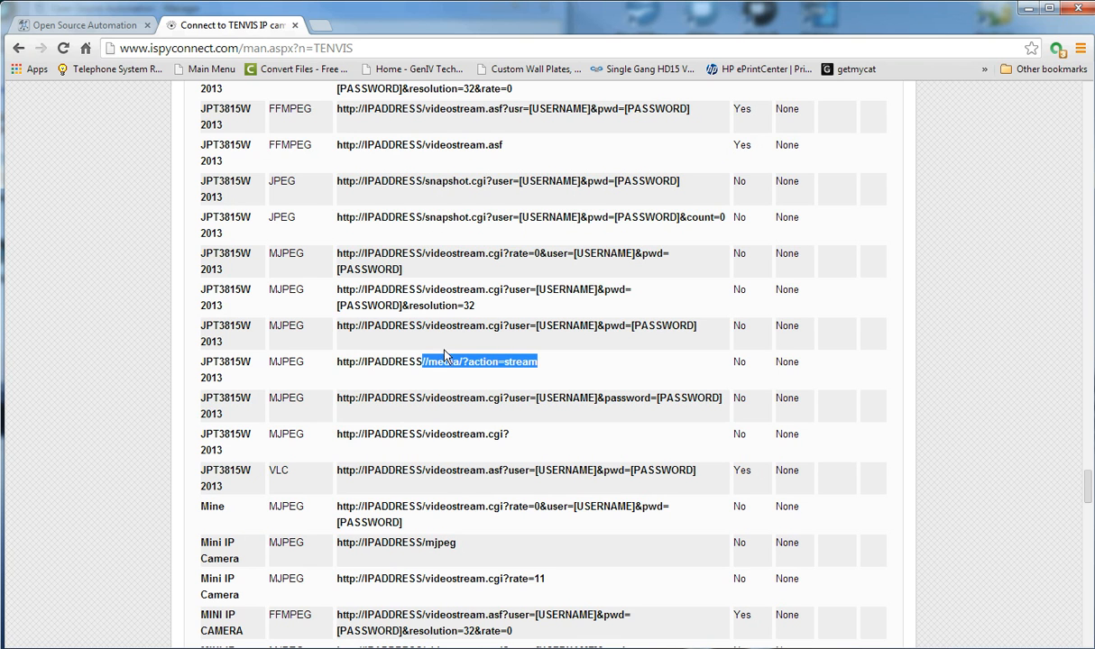
Copy the videostream.cgi URL with user and pwd parameters and return to Open Source Automation.
{"action": "left_click_drag", "start_coordinate": [337, 326], "coordinate": [723, 331]}
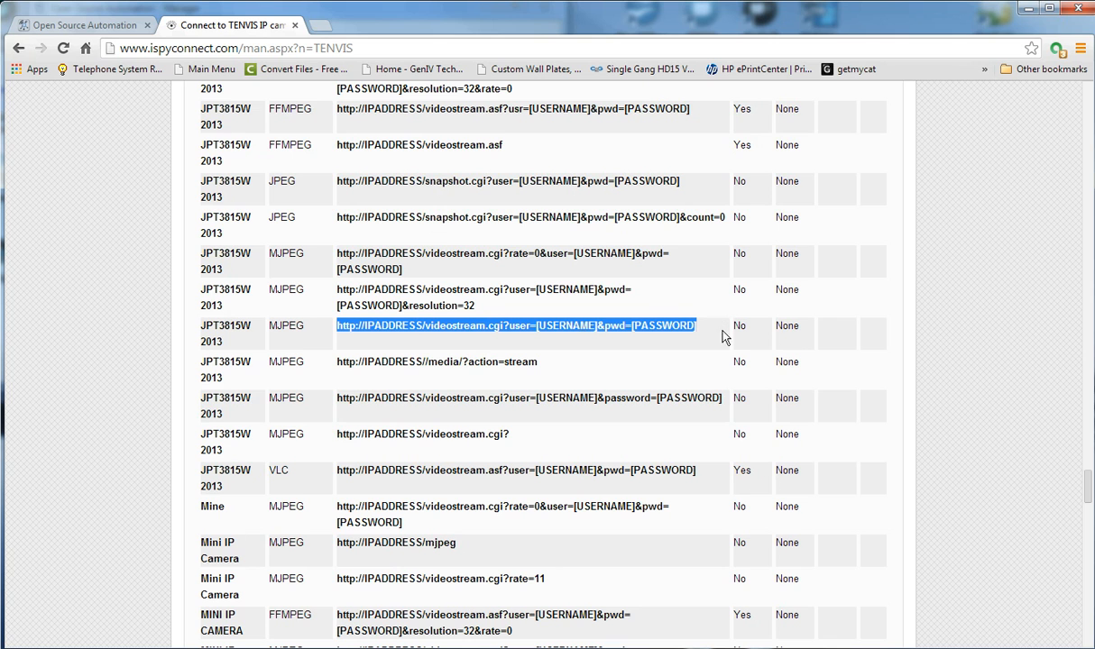
{"action": "right_click", "coordinate": [505, 325]}
{"action": "left_click", "coordinate": [569, 337]}
{"action": "left_click", "coordinate": [90, 27]}
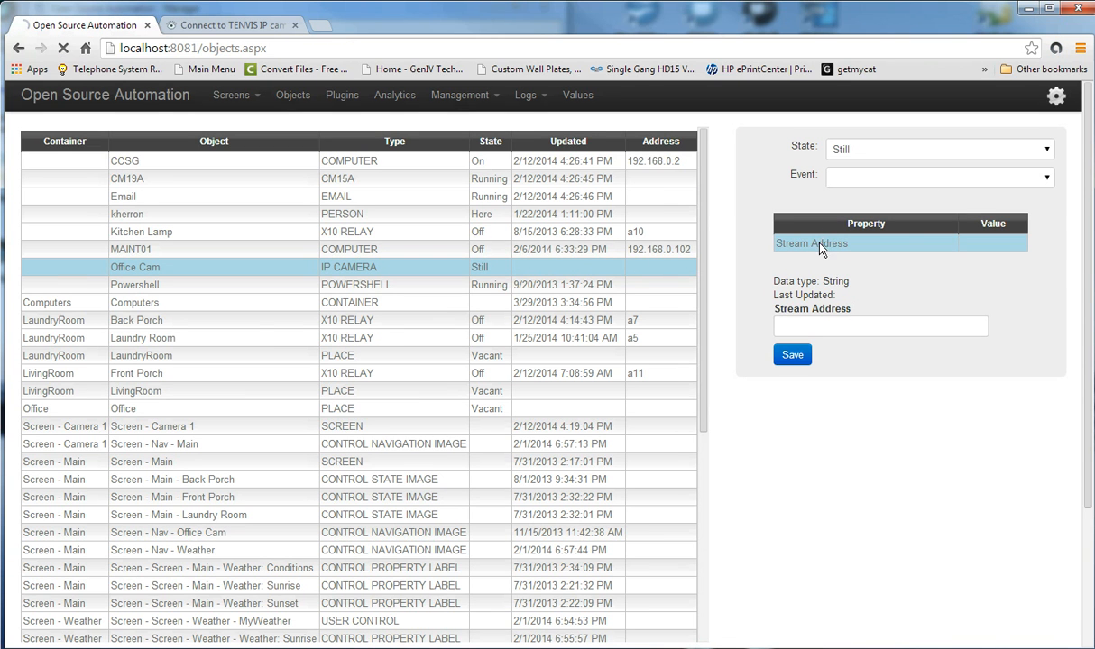
{"action": "right_click", "coordinate": [795, 331]}
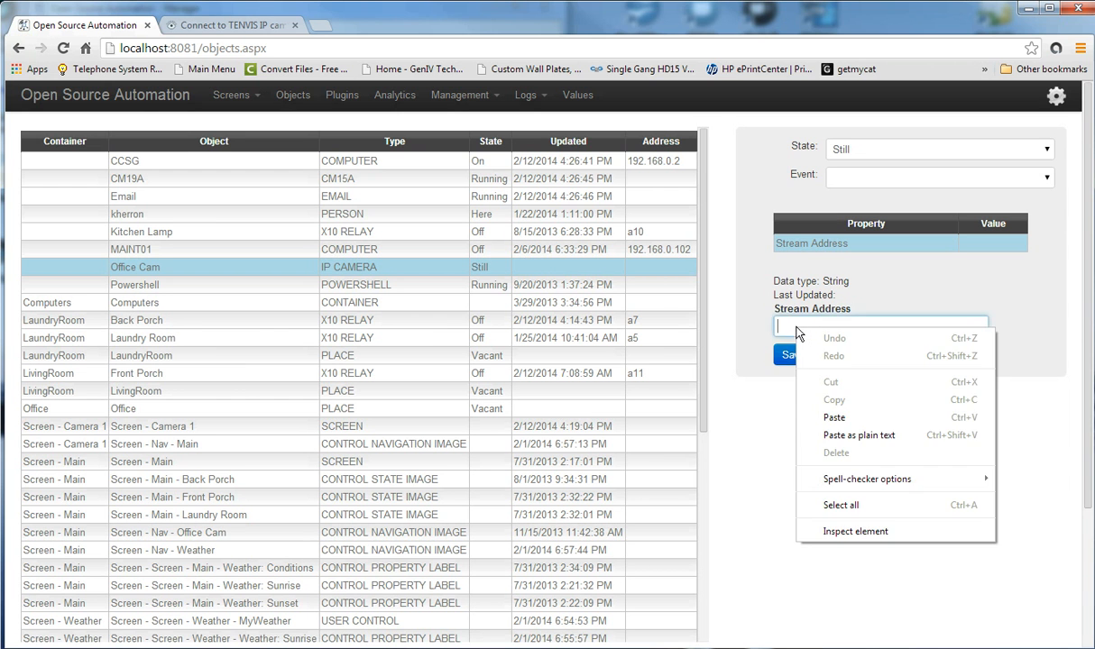
{"action": "left_click", "coordinate": [831, 417]}
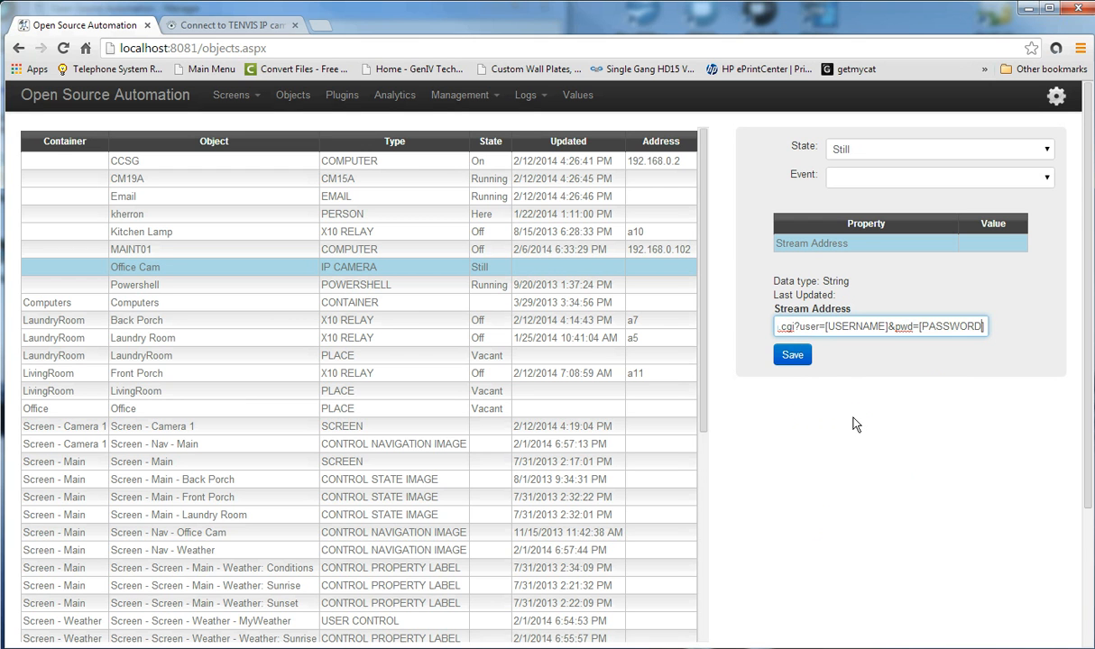
{"action": "key", "text": "Left"}
{"action": "key", "text": "Left"}
{"action": "key", "text": "Left"}
{"action": "key", "text": "Left"}
{"action": "key", "text": "Left"}
{"action": "key", "text": "Left"}
{"action": "key", "text": "Left"}
{"action": "key", "text": "Left"}
{"action": "key", "text": "Left"}
{"action": "key", "text": "Left"}
{"action": "key", "text": "Left"}
{"action": "key", "text": "Left"}
{"action": "key", "text": "Left"}
{"action": "key", "text": "Left"}
{"action": "key", "text": "Left"}
{"action": "key", "text": "Left"}
{"action": "key", "text": "Left"}
{"action": "key", "text": "Left"}
{"action": "key", "text": "Left"}
{"action": "key", "text": "Left"}
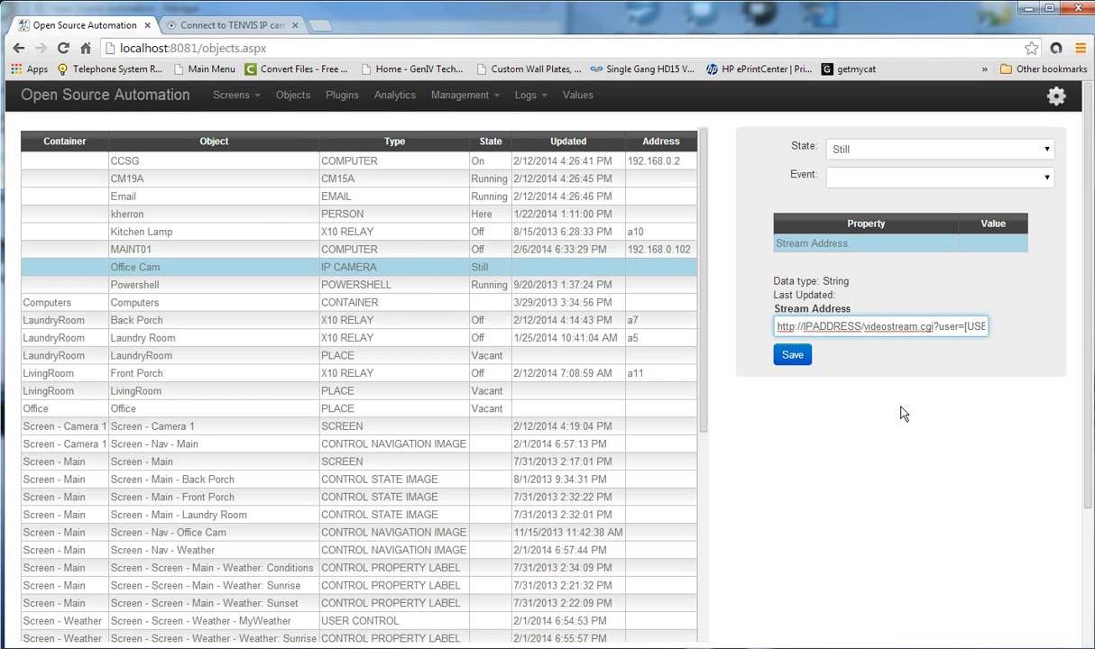
{"action": "key", "text": "Delete"}
{"action": "key", "text": "Delete"}
{"action": "key", "text": "Delete"}
{"action": "key", "text": "Delete"}
{"action": "key", "text": "Delete"}
{"action": "key", "text": "Delete"}
{"action": "key", "text": "Delete"}
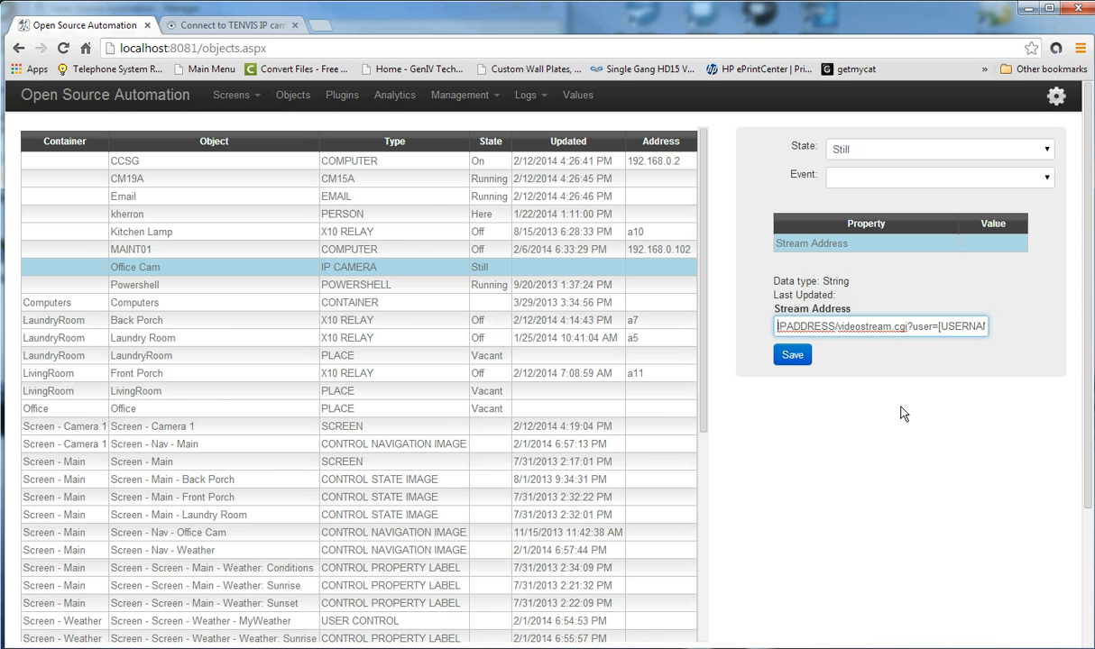
{"action": "key", "text": "shift+Right"}
{"action": "key", "text": "shift+Right"}
{"action": "key", "text": "shift+Right"}
{"action": "key", "text": "shift+Right"}
{"action": "key", "text": "shift+Right"}
{"action": "key", "text": "shift+Right"}
{"action": "key", "text": "shift+Right"}
{"action": "key", "text": "shift+Right"}
{"action": "key", "text": "shift+Right"}
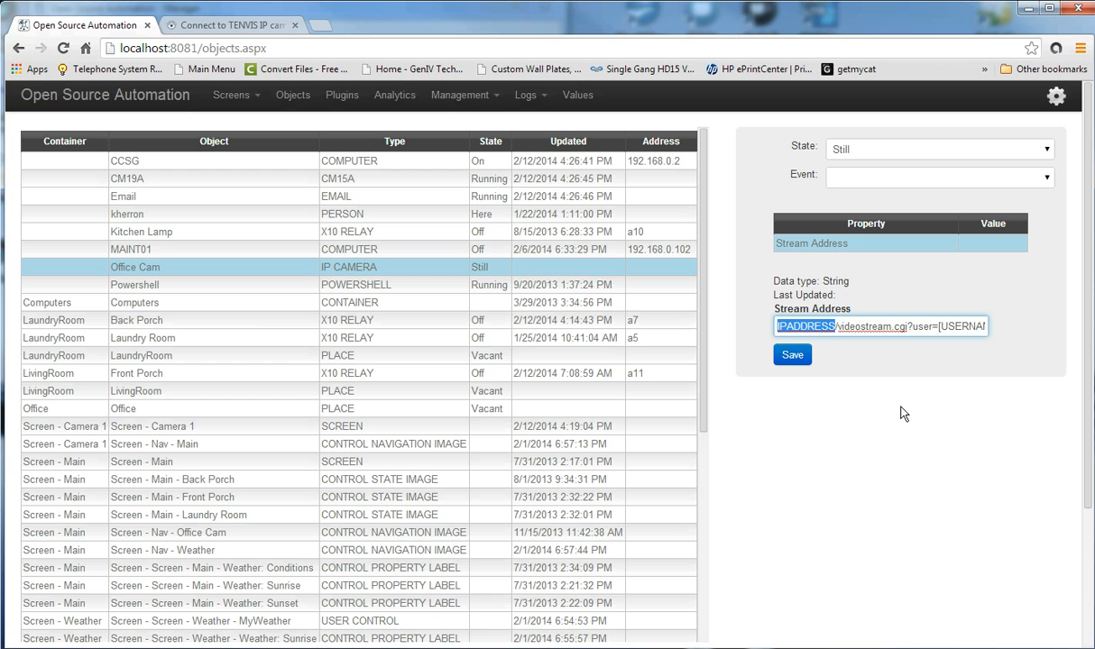
Replace IPADDRESS with 192.168.0.238:7002, then select the [USERNAME] placeholder in the address.
{"action": "type", "text": "192.168.0."}
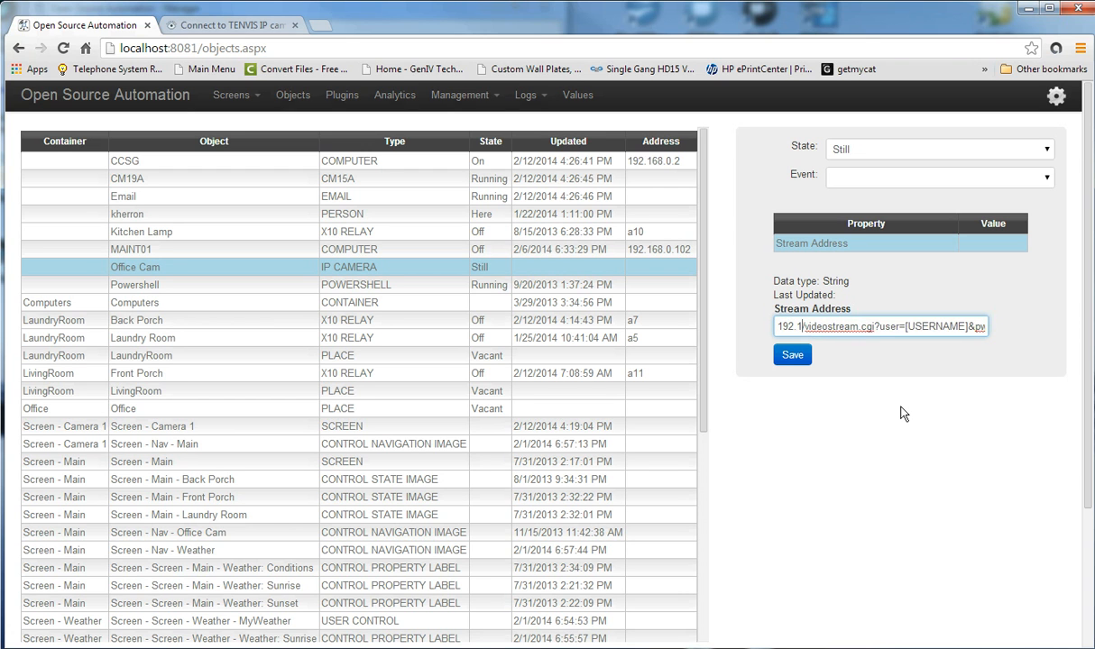
{"action": "type", "text": "238"}
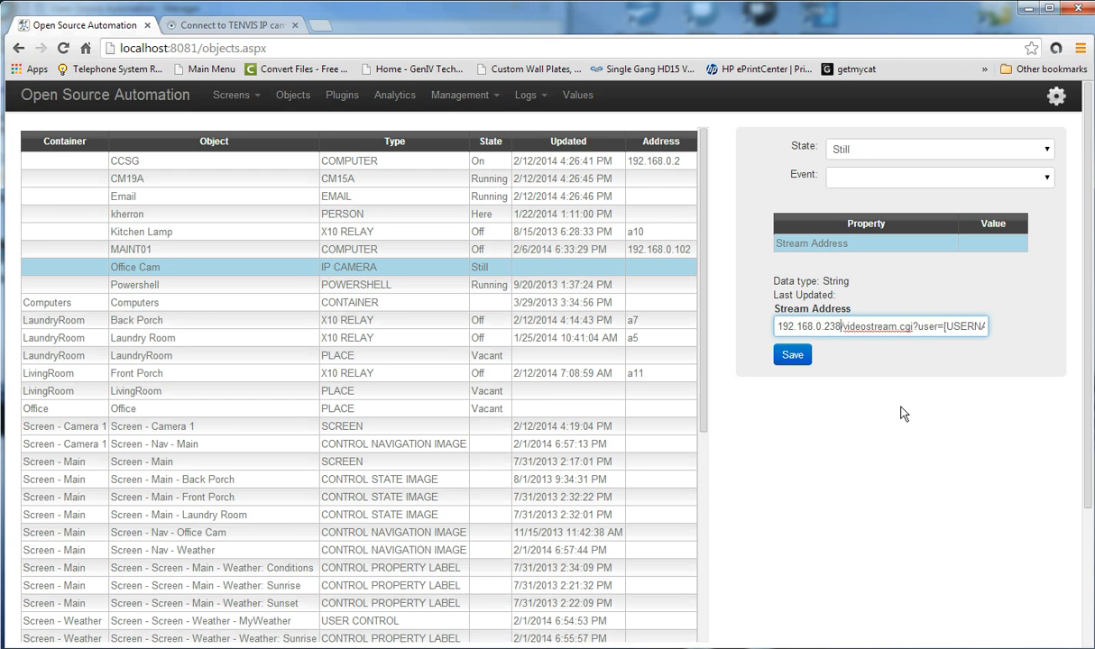
{"action": "type", "text": ":7002"}
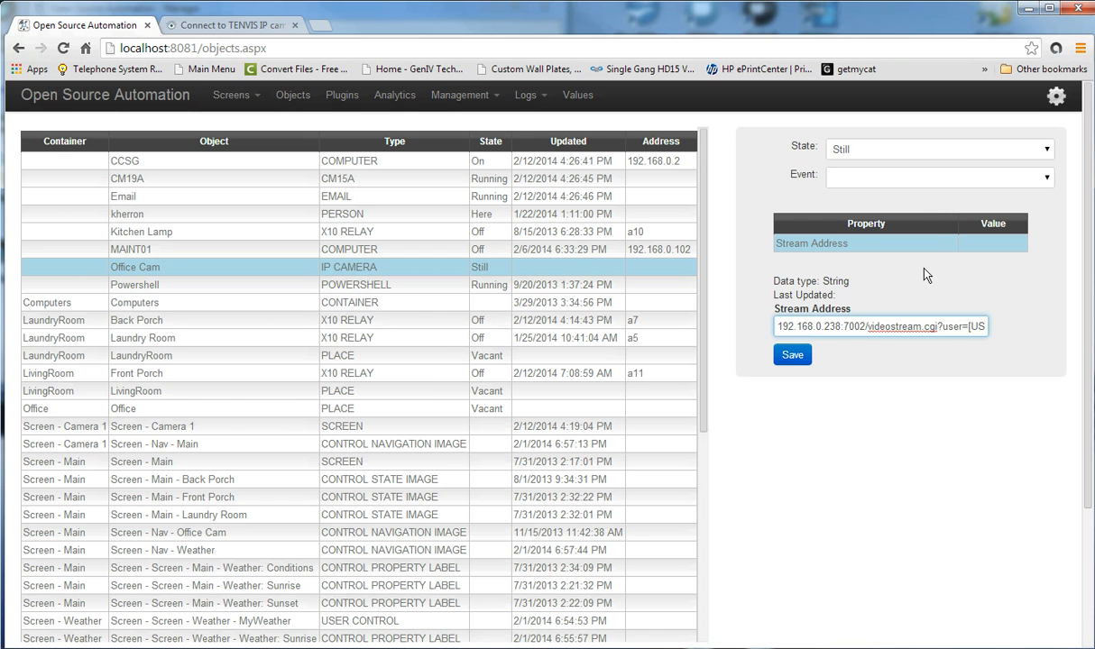
{"action": "left_click_drag", "start_coordinate": [865, 326], "coordinate": [945, 327]}
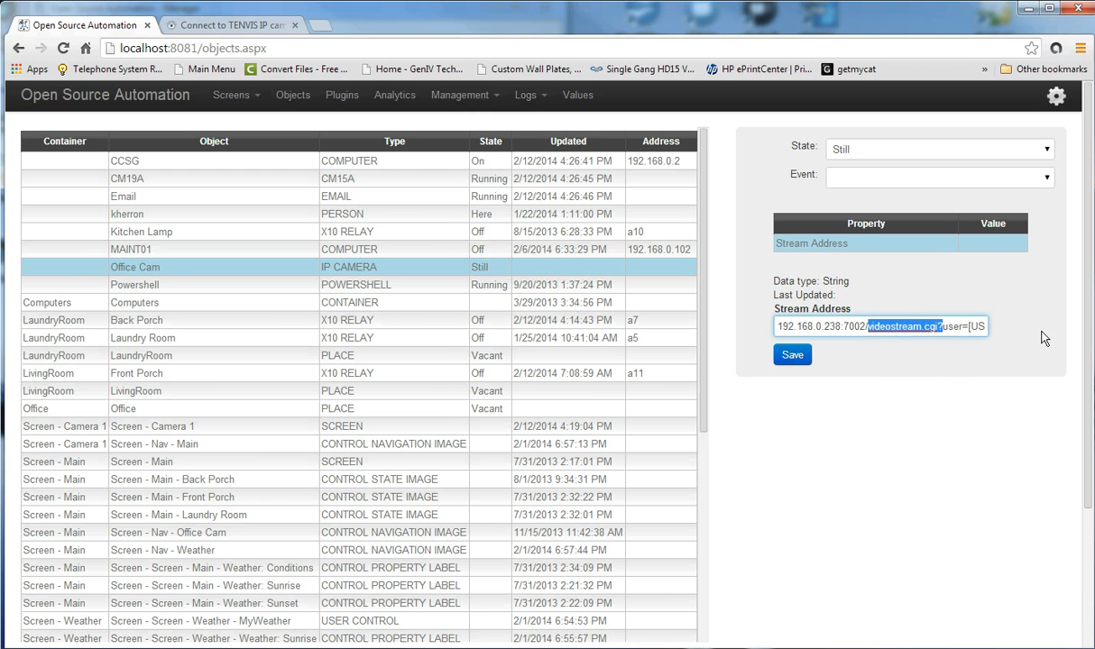
{"action": "left_click", "coordinate": [940, 326]}
{"action": "left_click", "coordinate": [940, 326]}
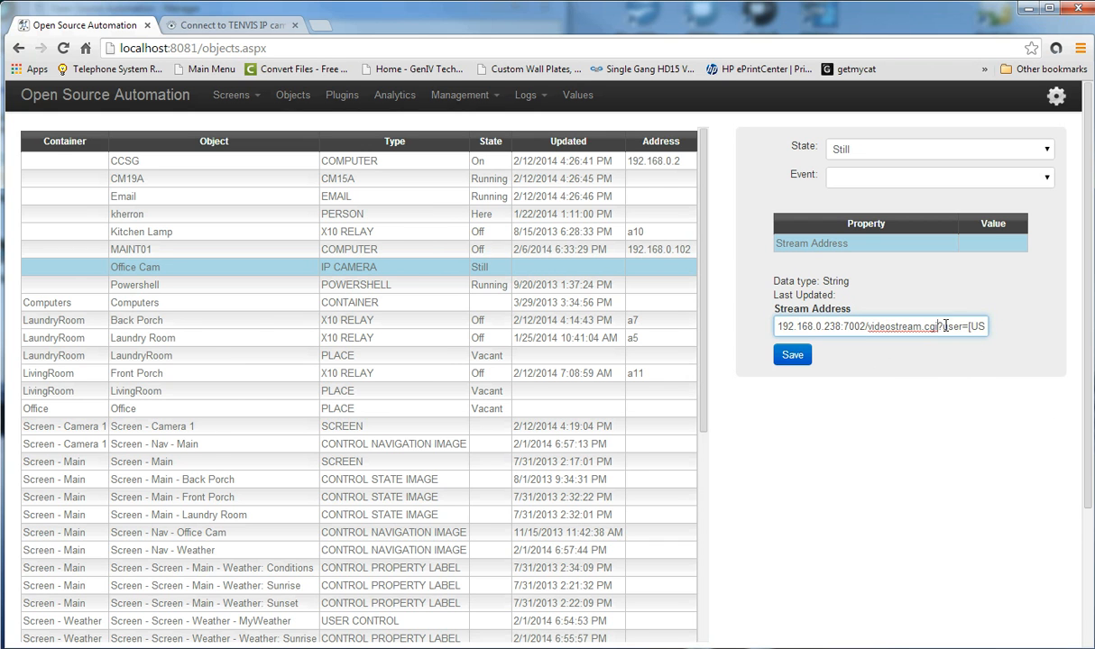
{"action": "left_click_drag", "start_coordinate": [943, 326], "coordinate": [920, 366]}
{"action": "left_click", "coordinate": [919, 366]}
{"action": "left_click", "coordinate": [961, 326]}
{"action": "key", "text": "Right"}
{"action": "key", "text": "Right"}
{"action": "key", "text": "Right"}
{"action": "key", "text": "Right"}
{"action": "key", "text": "Right"}
{"action": "key", "text": "Right"}
{"action": "key", "text": "Right"}
{"action": "key", "text": "Right"}
{"action": "key", "text": "Right"}
{"action": "key", "text": "Right"}
{"action": "key", "text": "Right"}
{"action": "key", "text": "Right"}
{"action": "key", "text": "Right"}
{"action": "key", "text": "Right"}
{"action": "key", "text": "Right"}
{"action": "key", "text": "Right"}
{"action": "key", "text": "Right"}
{"action": "key", "text": "Right"}
{"action": "key", "text": "Right"}
{"action": "key", "text": "Right"}
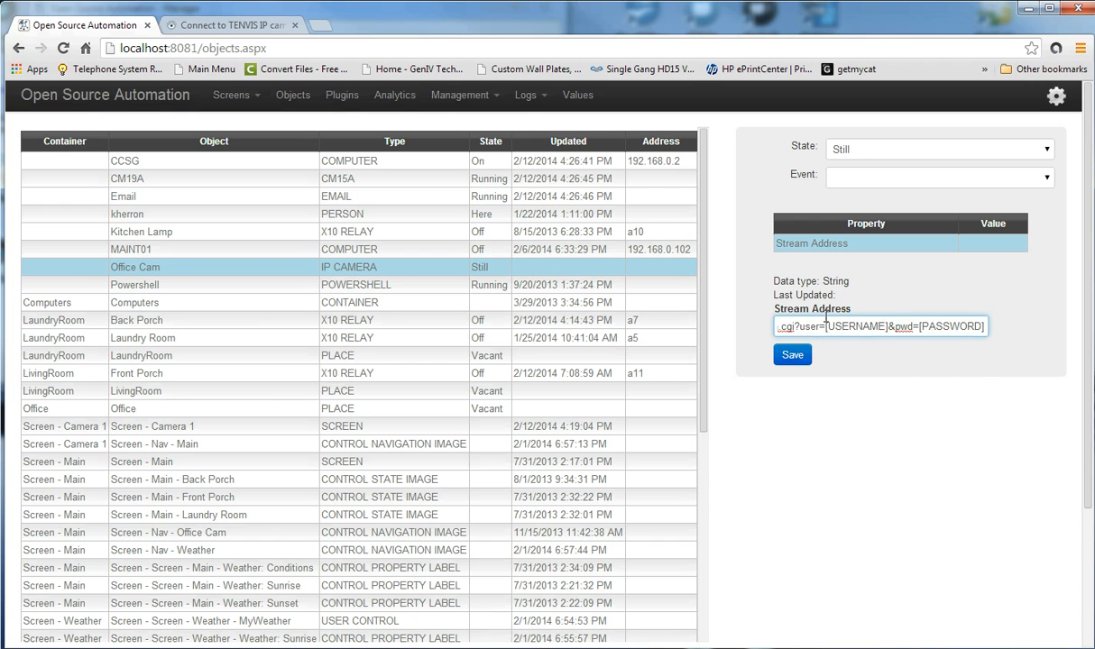
{"action": "left_click_drag", "start_coordinate": [826, 327], "coordinate": [888, 326]}
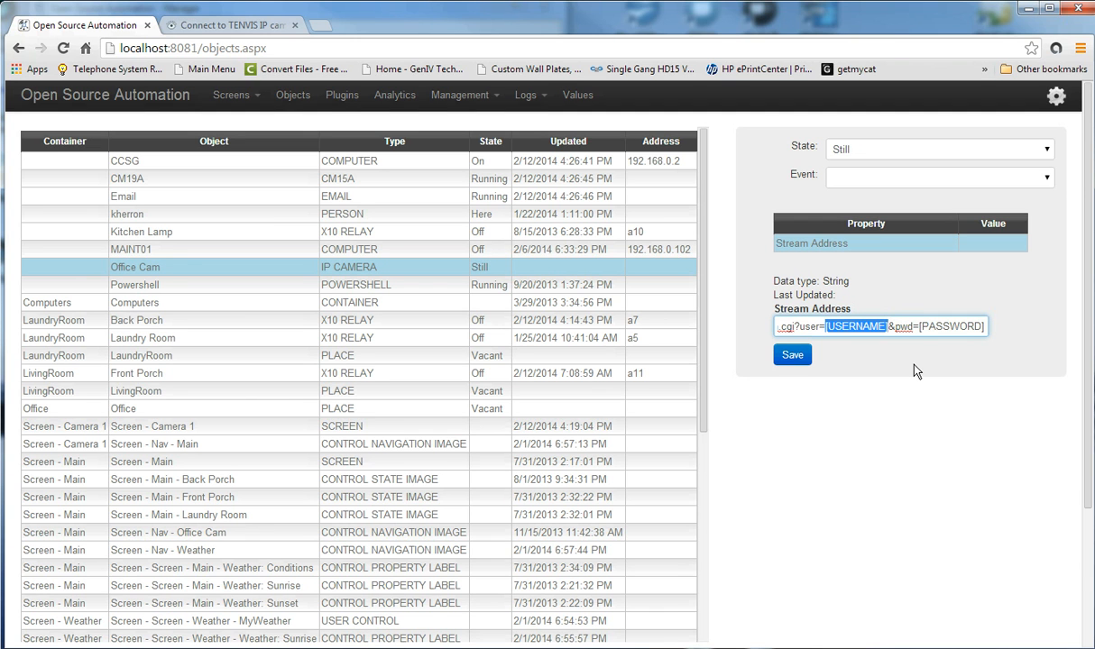
Replace the placeholders with the camera's username and password, then save and reload Office Cam.
{"action": "type", "text": "admin"}
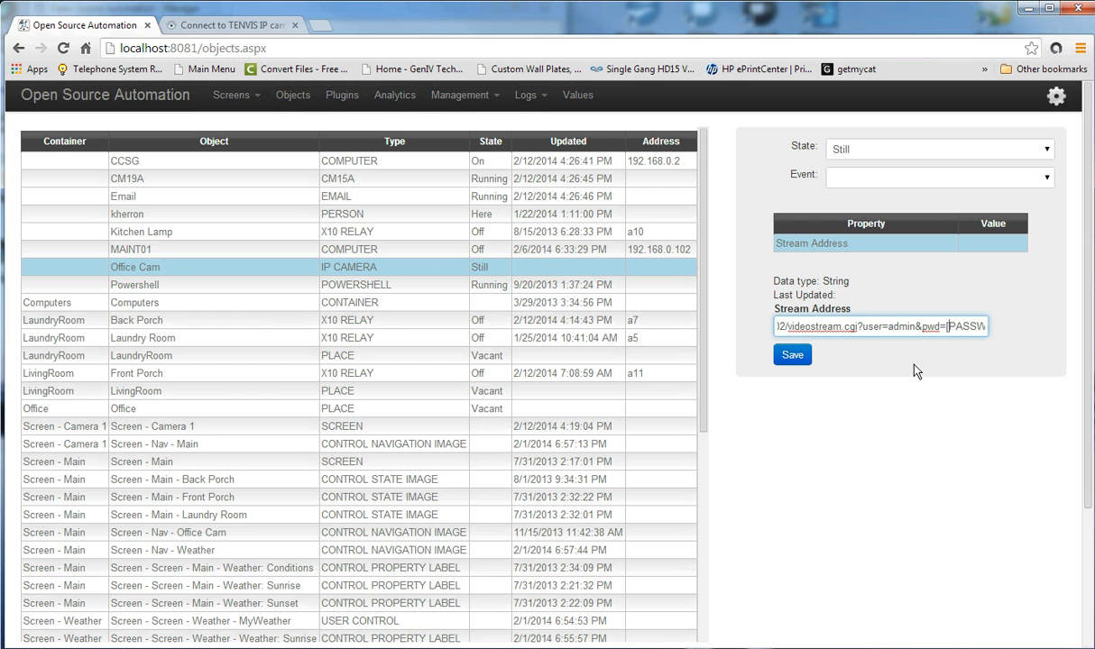
{"action": "key", "text": "shift+Right"}
{"action": "key", "text": "shift+Right"}
{"action": "key", "text": "shift+Right"}
{"action": "key", "text": "shift+Right"}
{"action": "key", "text": "shift+Right"}
{"action": "key", "text": "shift+Right"}
{"action": "key", "text": "shift+Right"}
{"action": "key", "text": "shift+Right"}
{"action": "key", "text": "shift+Right"}
{"action": "key", "text": "shift+Right"}
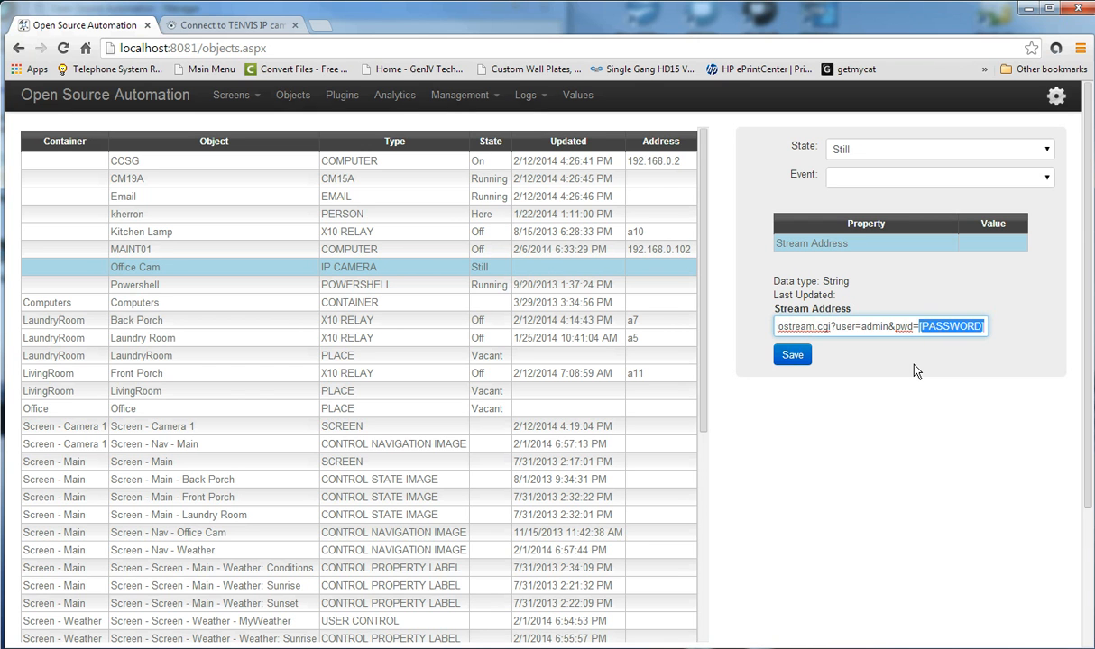
{"action": "type", "text": "password"}
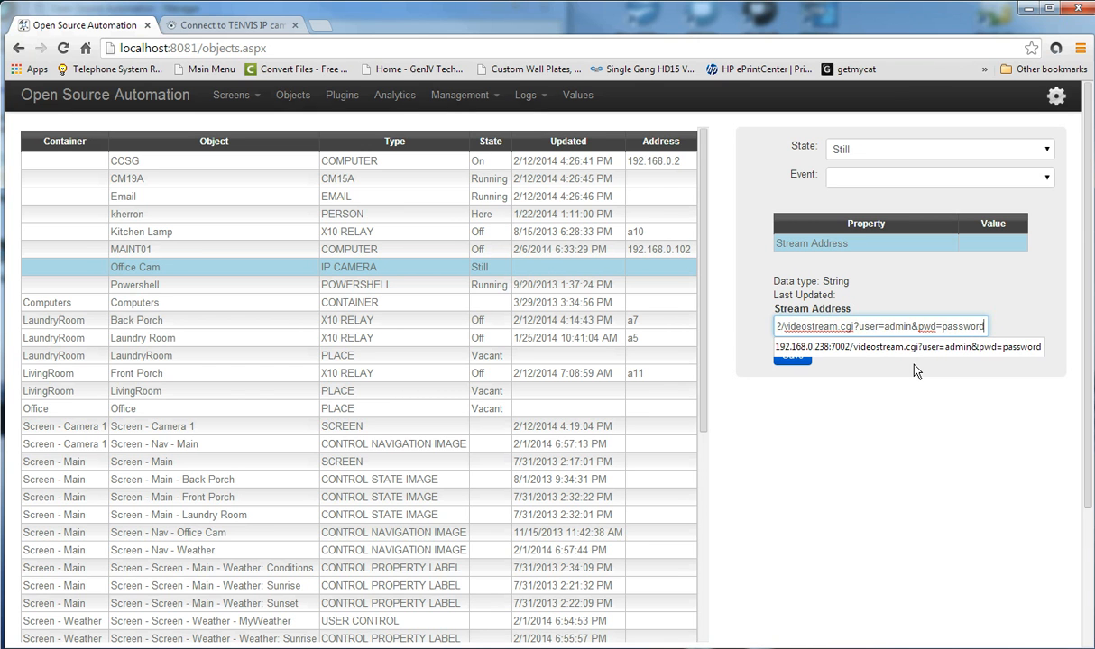
{"action": "left_click", "coordinate": [830, 378]}
{"action": "left_click", "coordinate": [791, 356]}
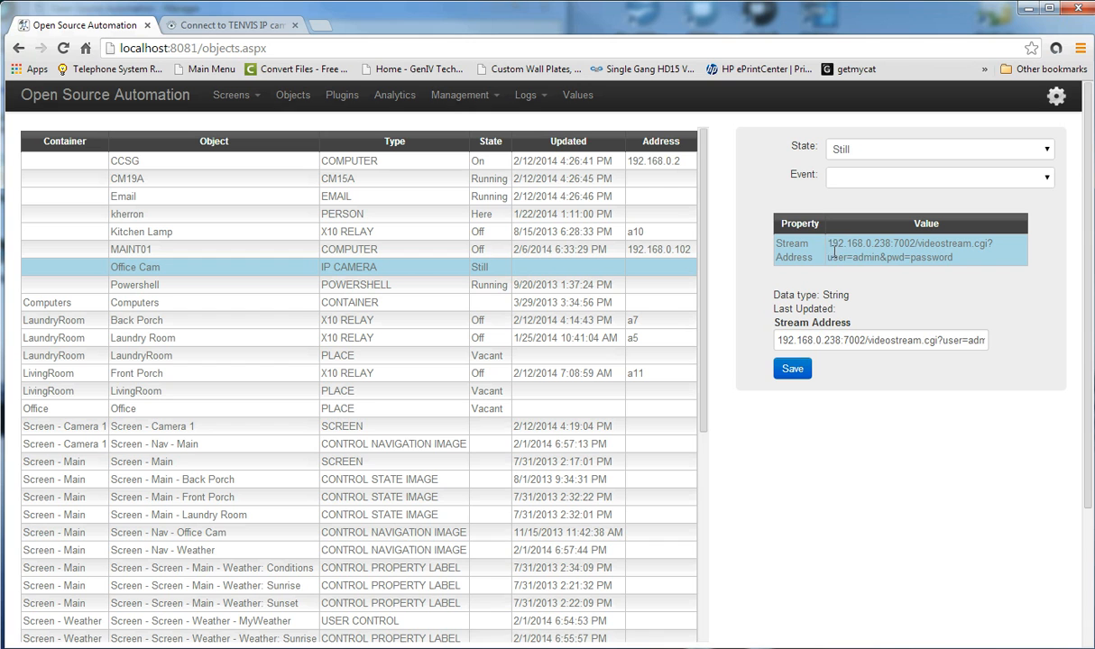
{"action": "left_click_drag", "start_coordinate": [828, 244], "coordinate": [998, 241]}
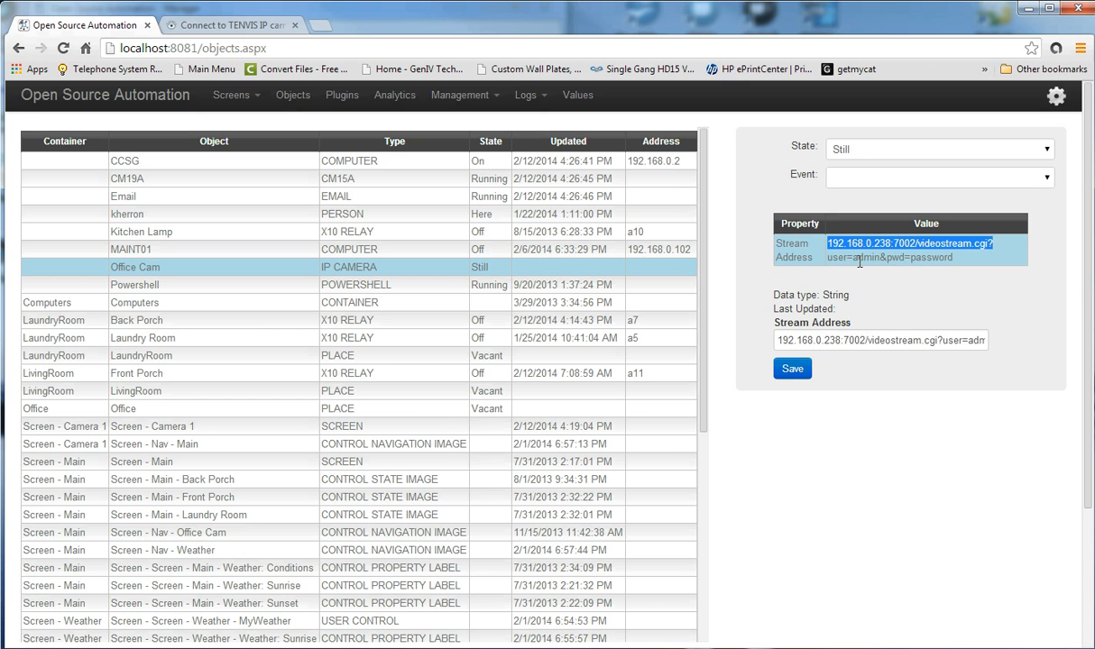
{"action": "left_click", "coordinate": [826, 259]}
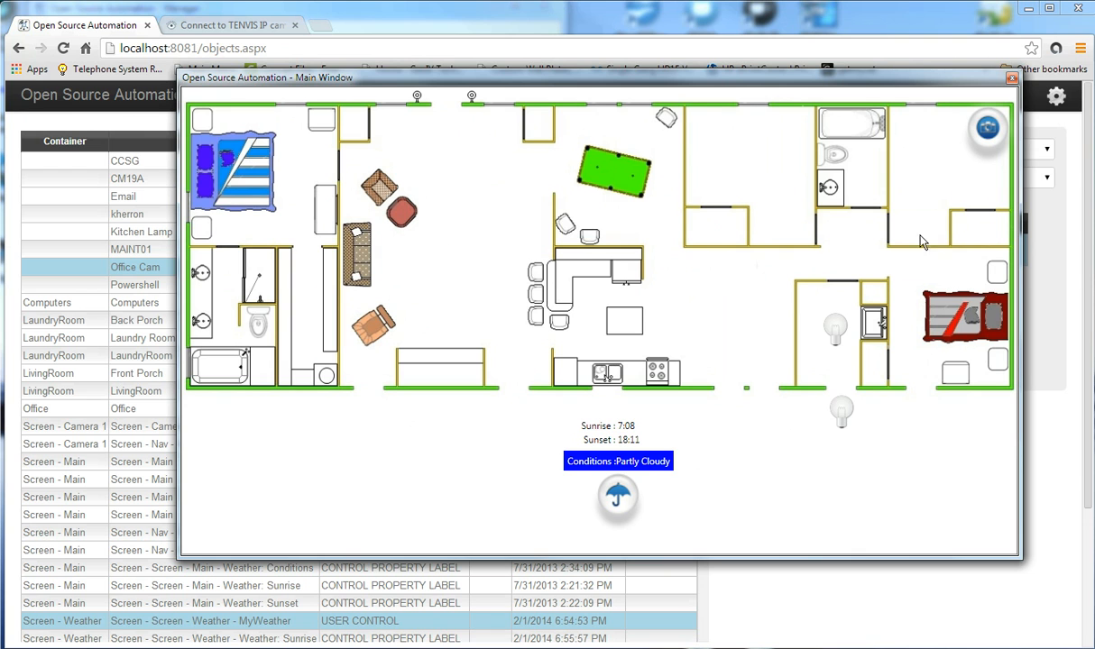
Add a Camera Viewer control linked to the Office Cam object on the camera screen.
{"action": "left_click", "coordinate": [991, 132]}
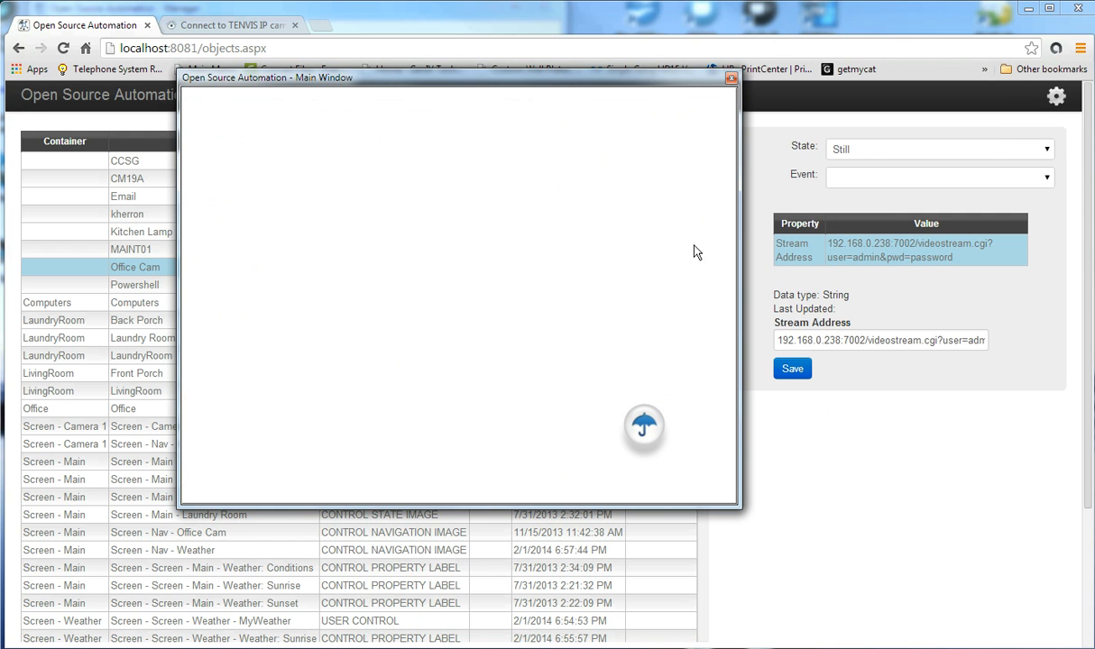
{"action": "left_click_drag", "start_coordinate": [472, 81], "coordinate": [673, 119]}
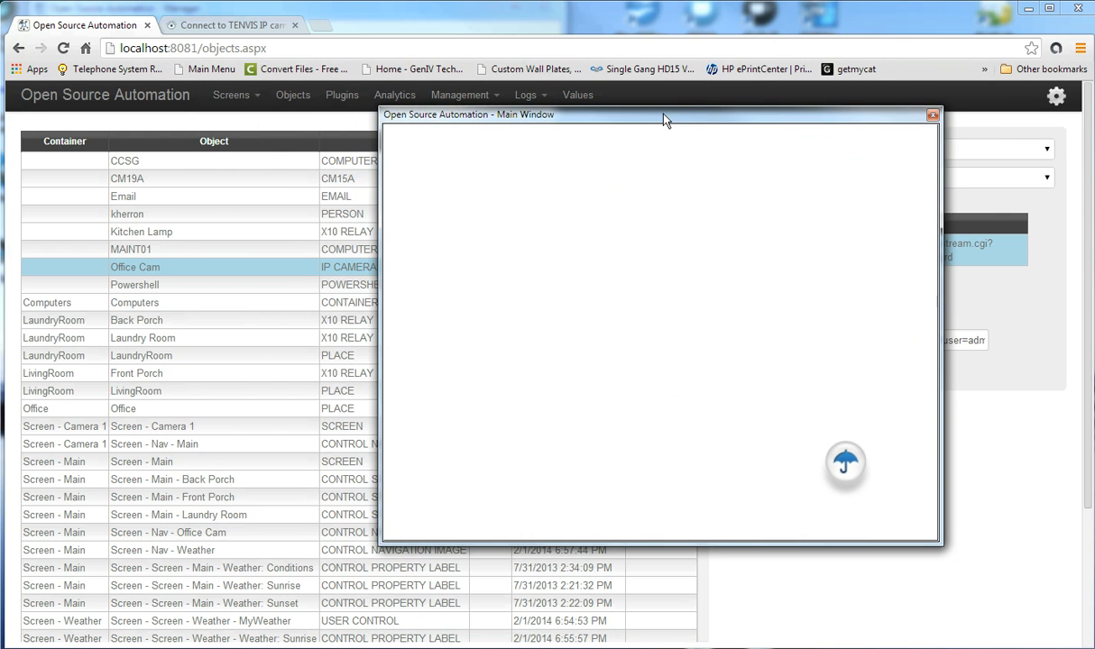
{"action": "right_click", "coordinate": [597, 216]}
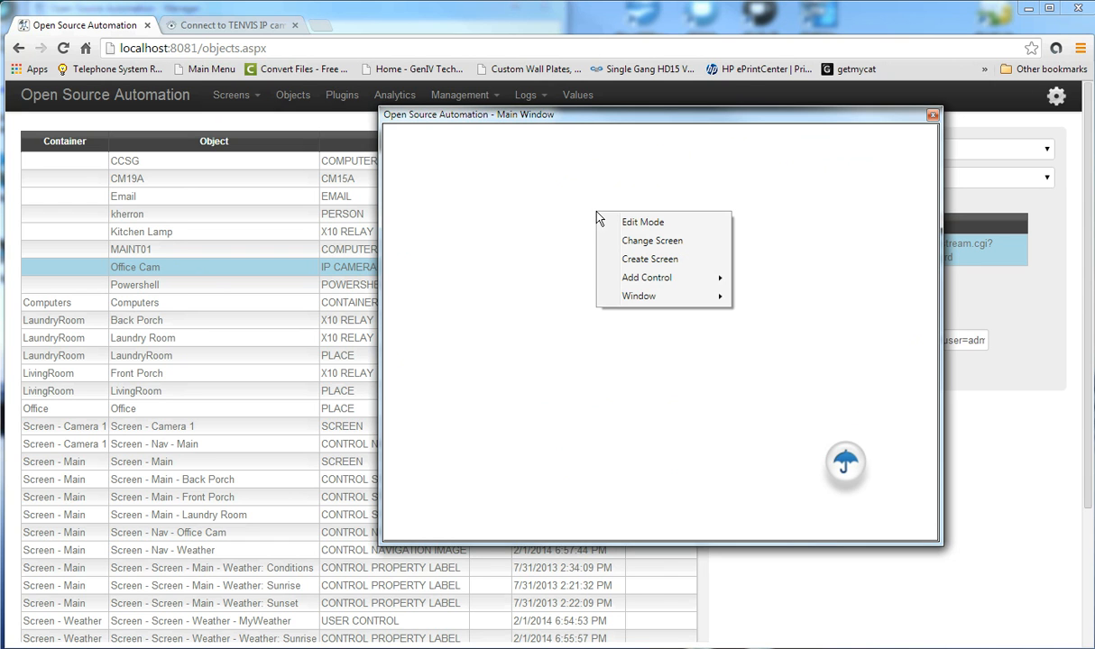
{"action": "mouse_move", "coordinate": [623, 286]}
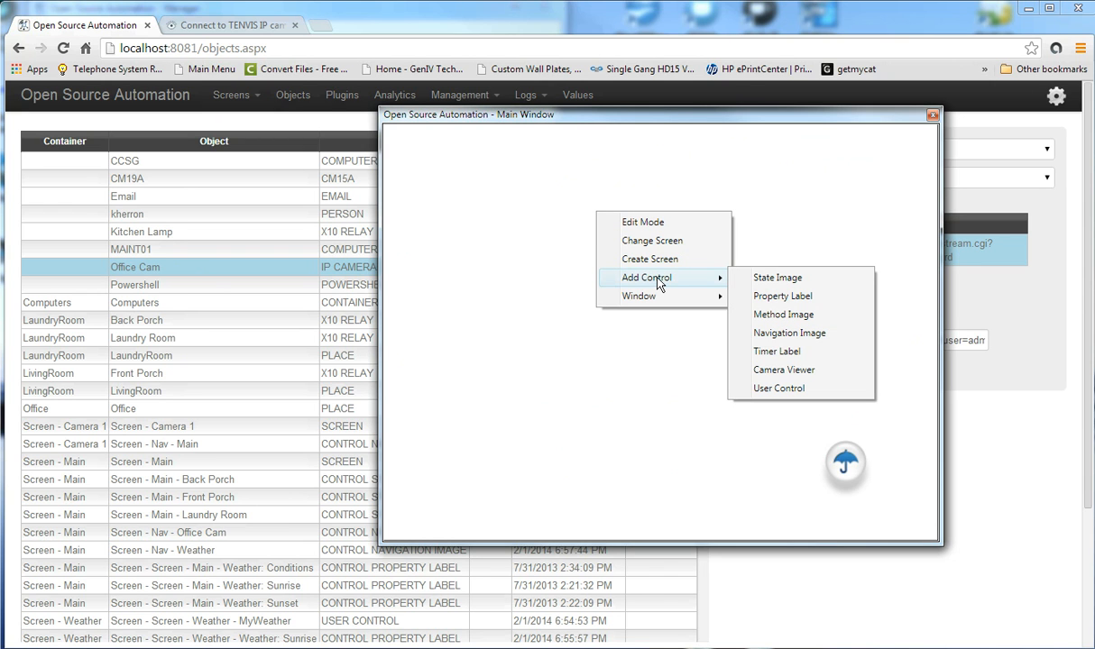
{"action": "left_click", "coordinate": [784, 370]}
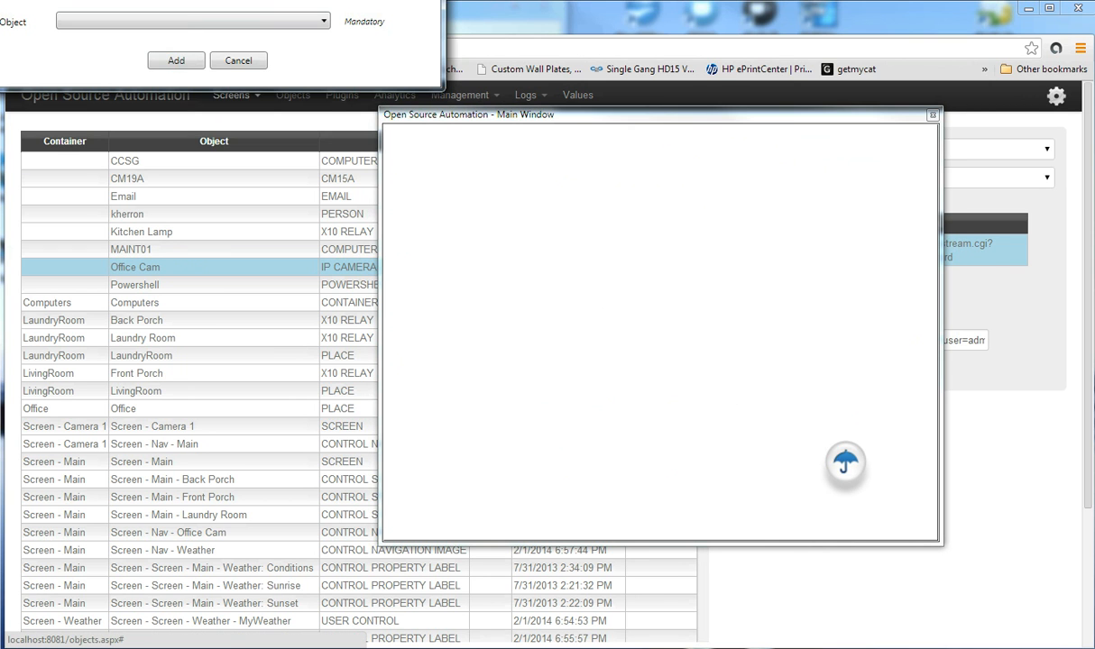
{"action": "left_click_drag", "start_coordinate": [649, 200], "coordinate": [696, 205]}
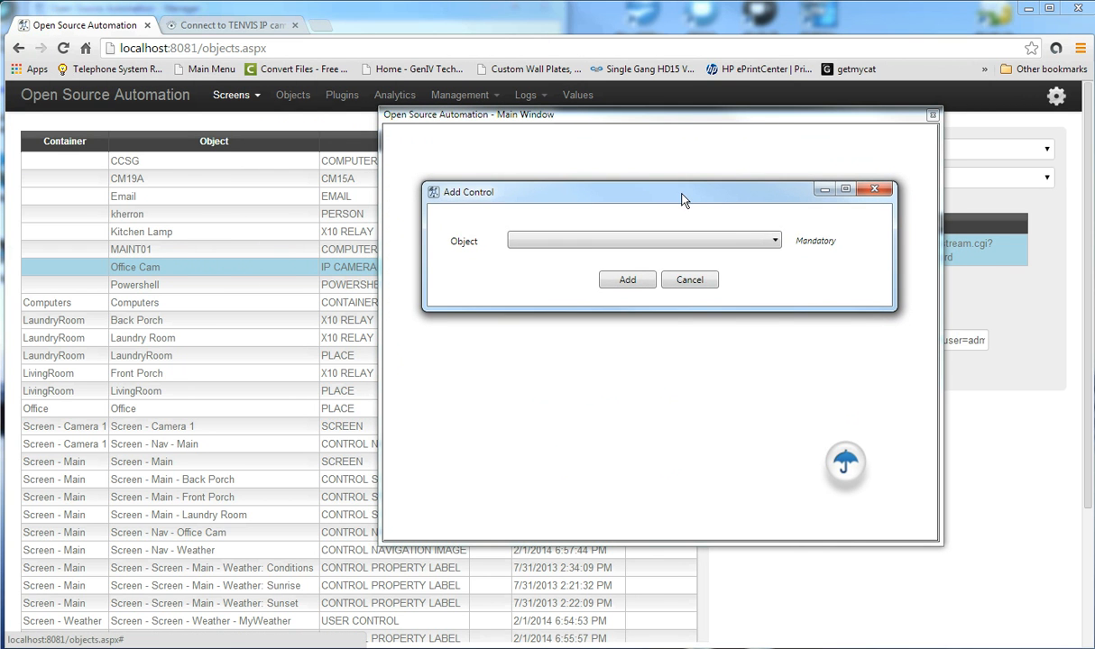
{"action": "left_click", "coordinate": [775, 242]}
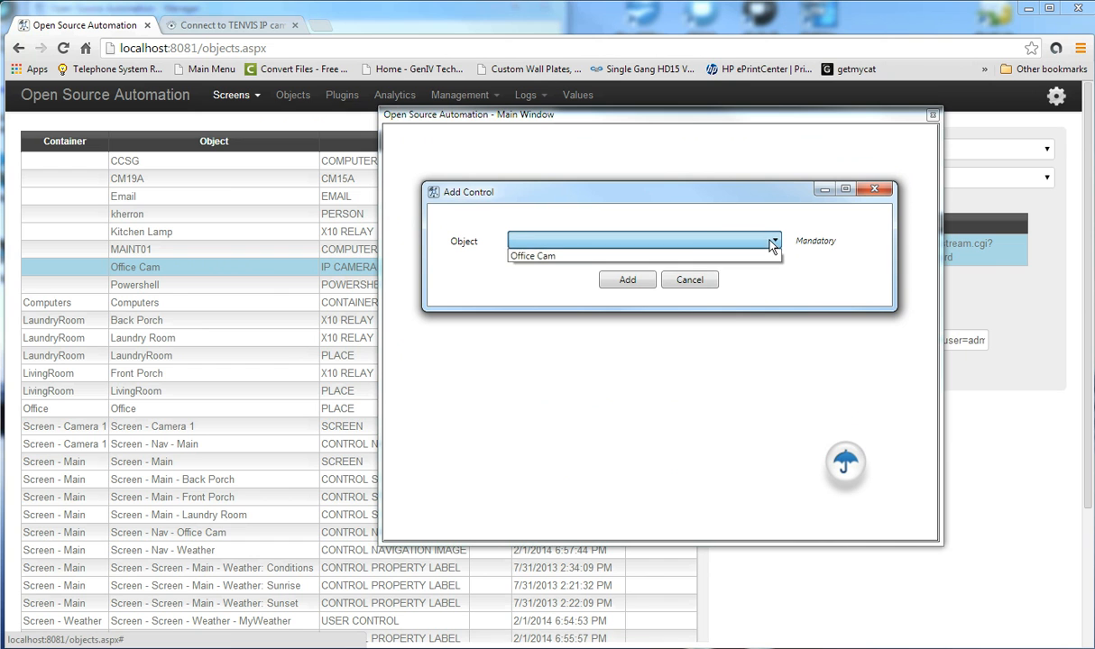
{"action": "left_click", "coordinate": [557, 257]}
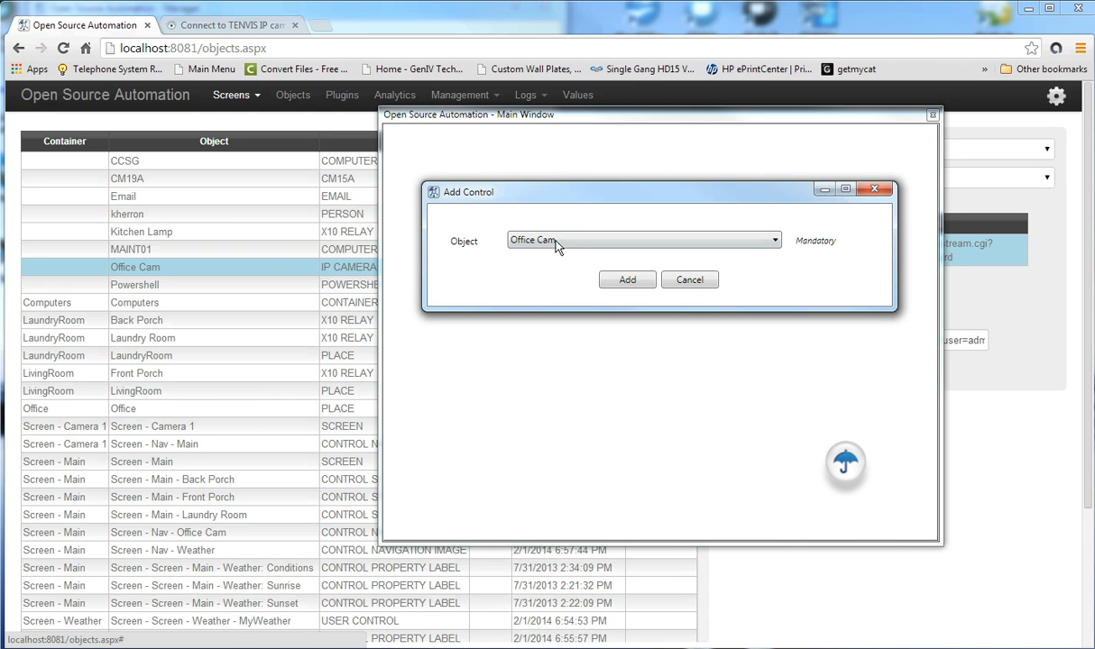
{"action": "left_click", "coordinate": [629, 280]}
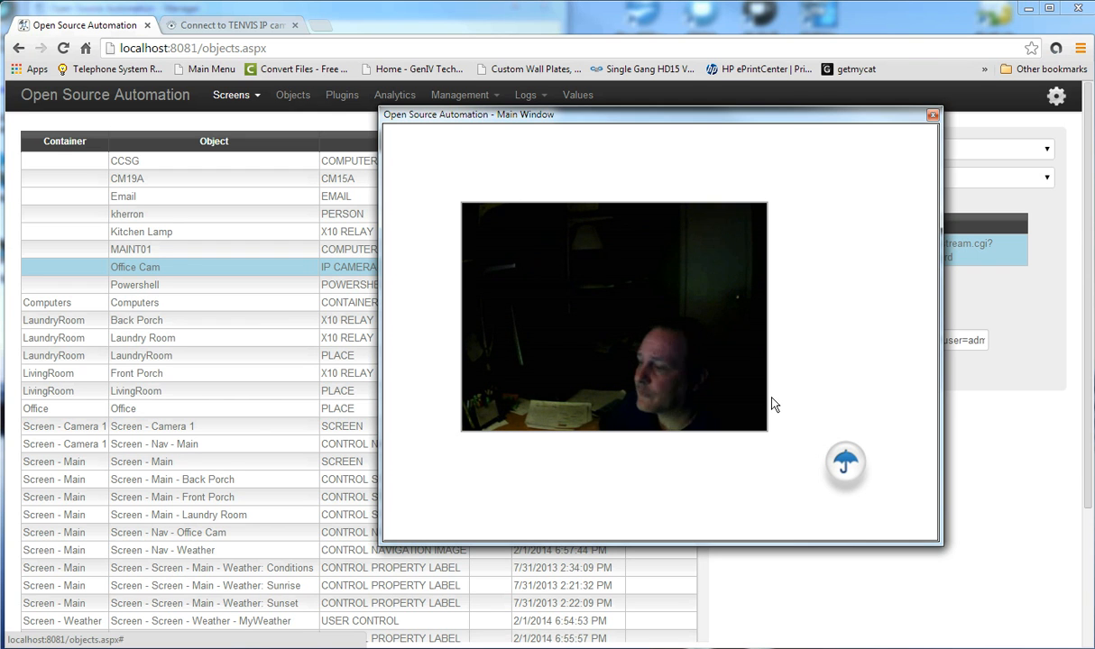
Drag the Office Cam viewer slightly right into position on the camera screen.
{"action": "right_click", "coordinate": [762, 245]}
{"action": "left_click", "coordinate": [827, 272]}
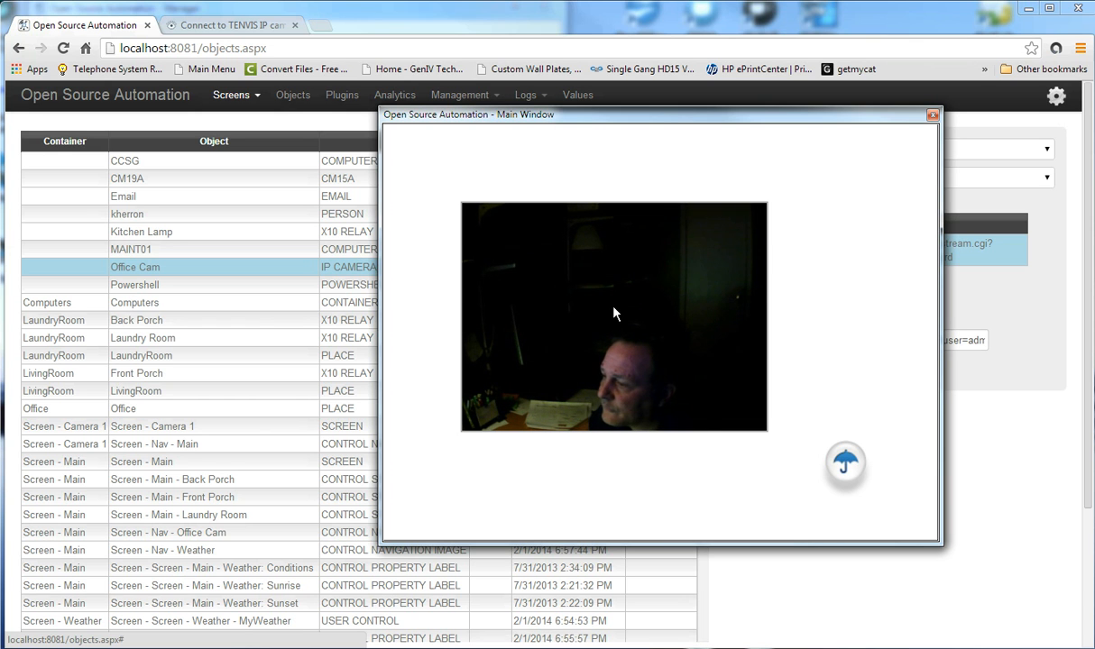
{"action": "left_click_drag", "start_coordinate": [613, 307], "coordinate": [656, 313]}
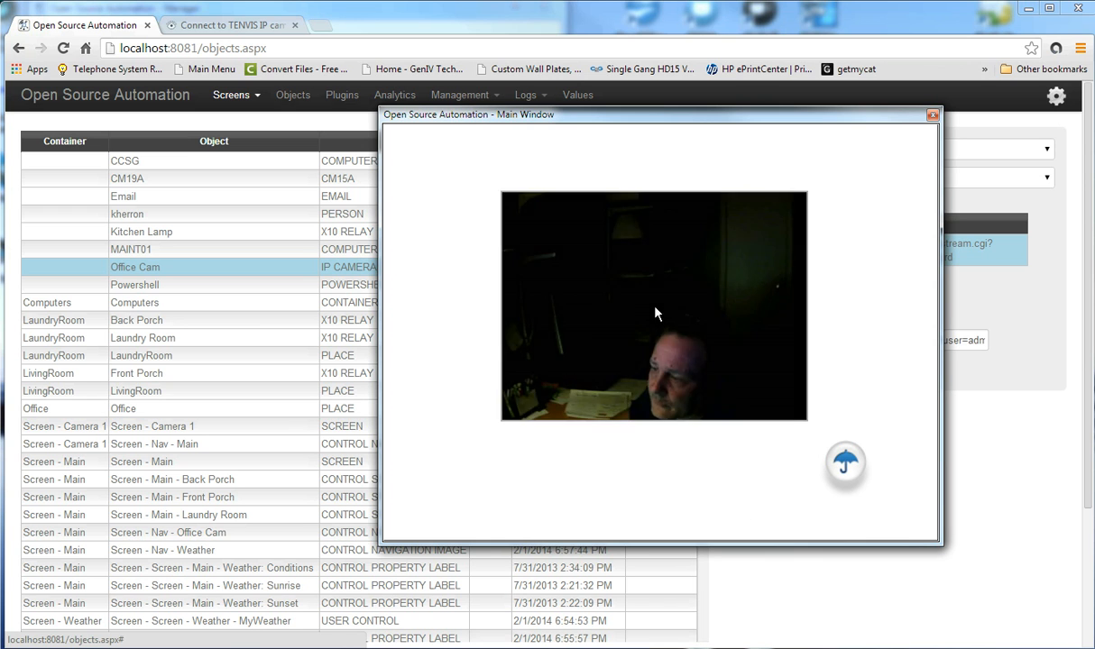
Use the umbrella image to return to the main floor-plan screen and move the window centre-left.
{"action": "right_click", "coordinate": [899, 234]}
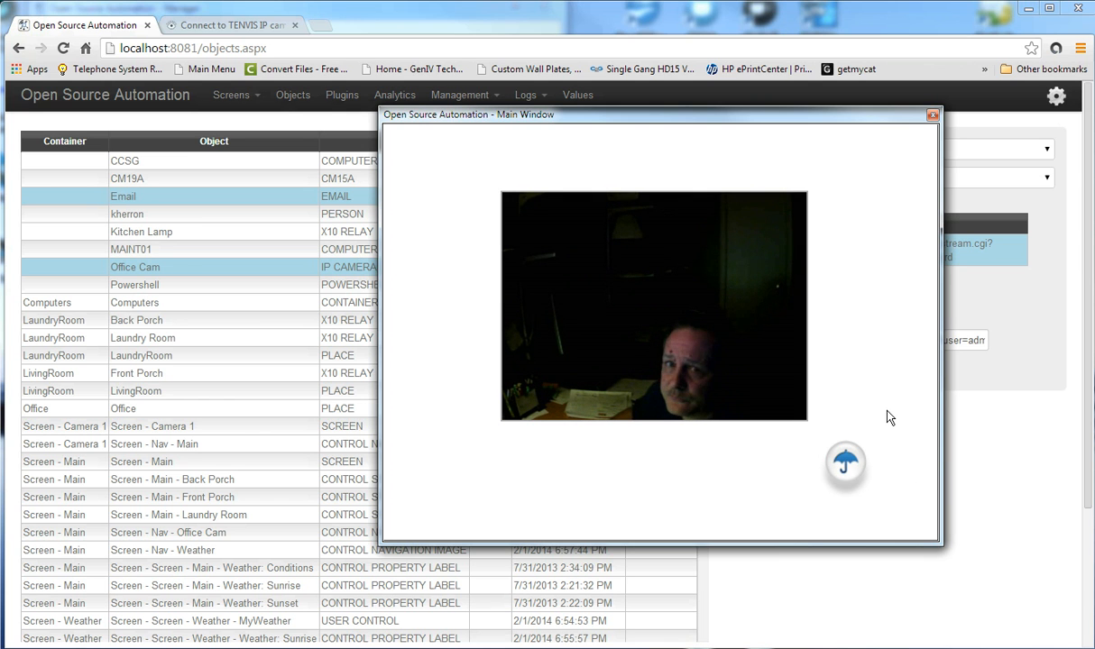
{"action": "left_click", "coordinate": [845, 463]}
{"action": "left_click_drag", "start_coordinate": [938, 124], "coordinate": [655, 122]}
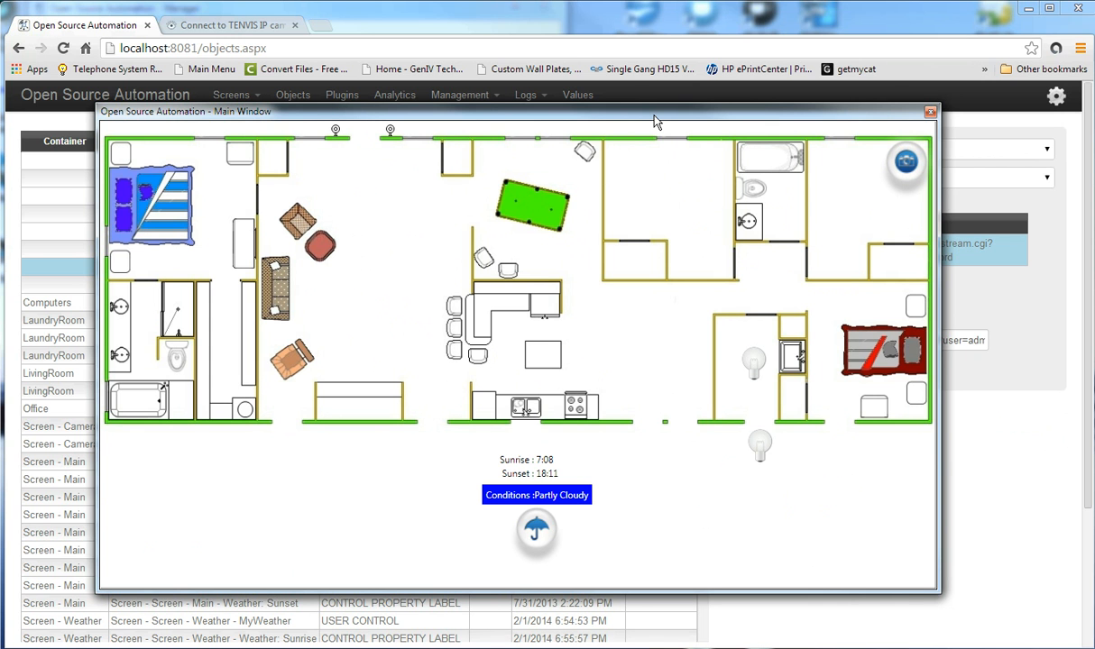
Open the Office Cam feed from the floor-plan icon, close the Main Window, and re-save the stream address.
{"action": "left_click_drag", "start_coordinate": [655, 122], "coordinate": [394, 96]}
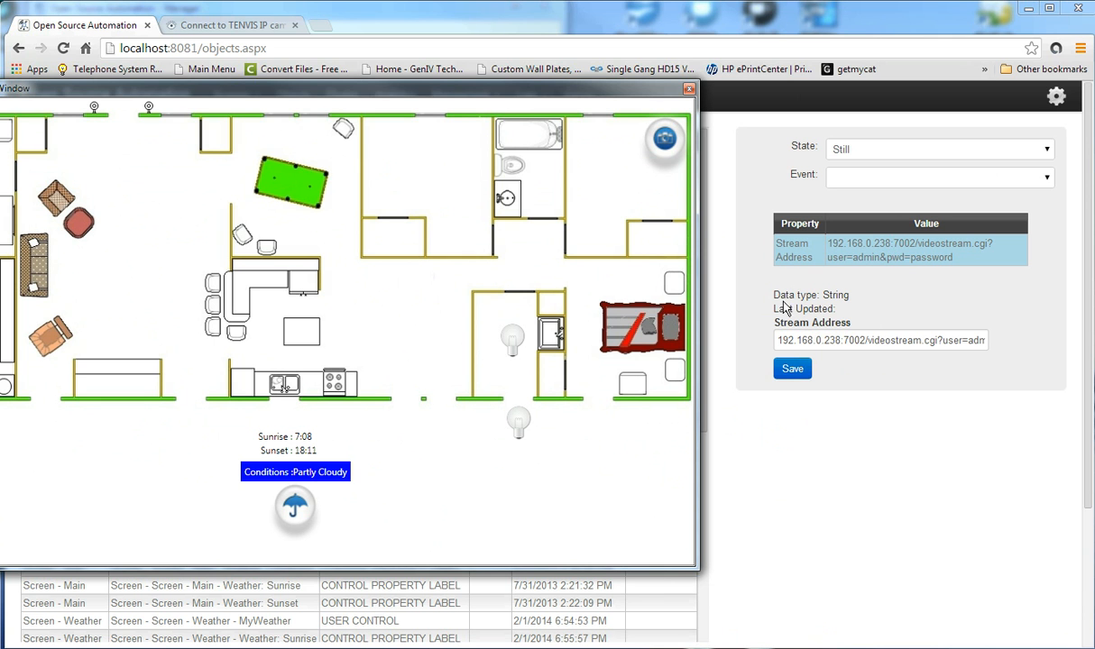
{"action": "left_click", "coordinate": [664, 140]}
{"action": "left_click_drag", "start_coordinate": [238, 91], "coordinate": [728, 180]}
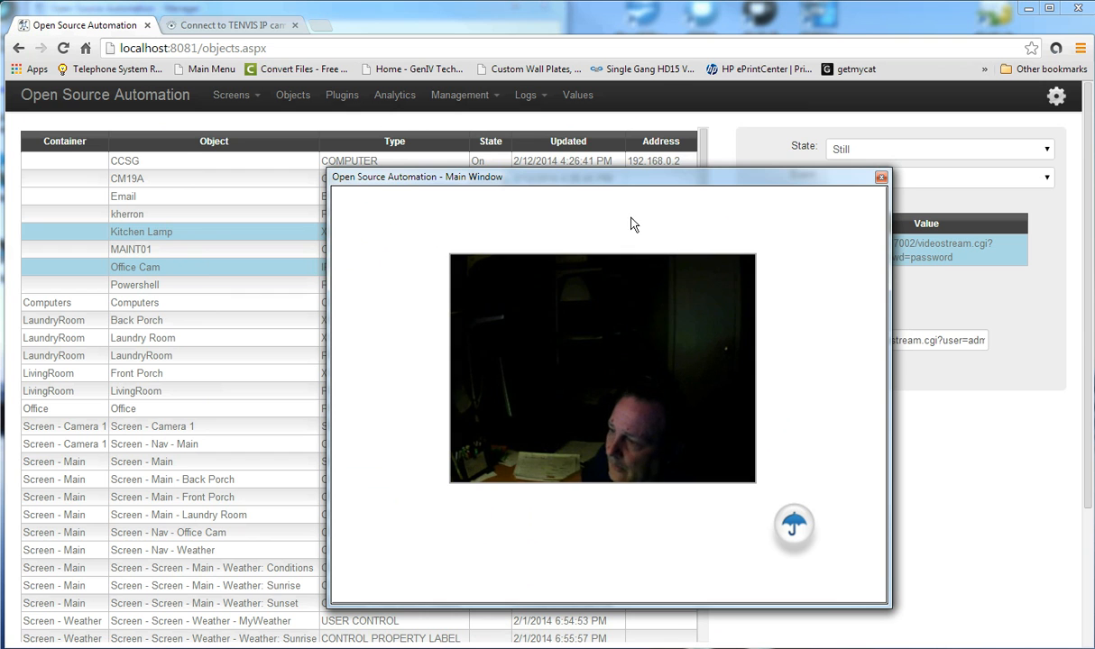
{"action": "left_click", "coordinate": [881, 179]}
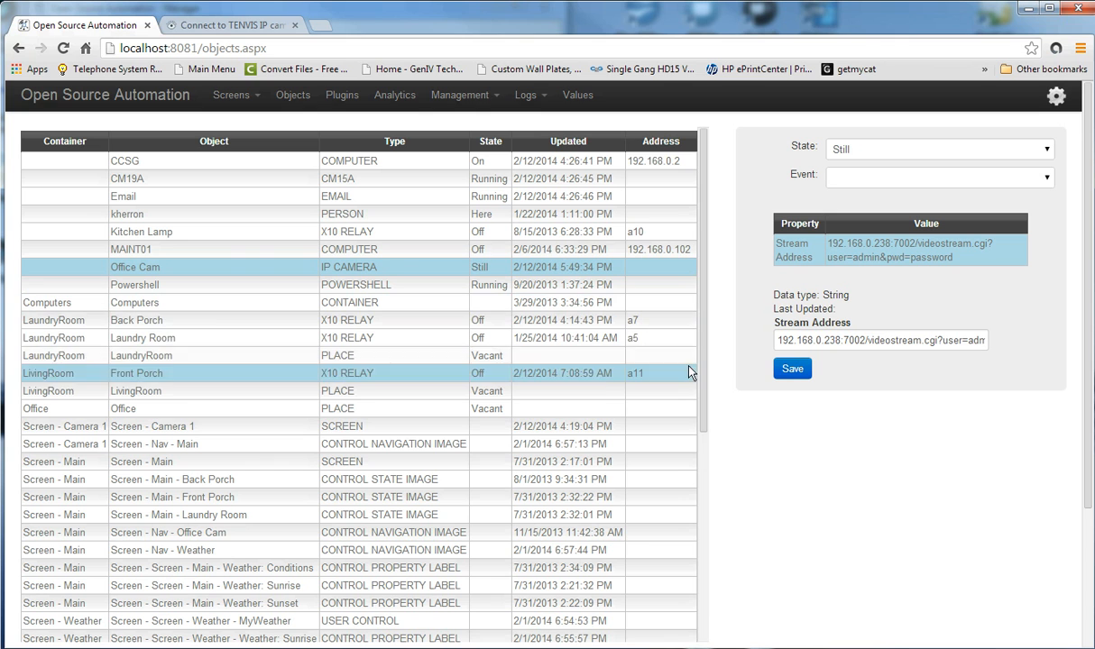
{"action": "left_click", "coordinate": [791, 369]}
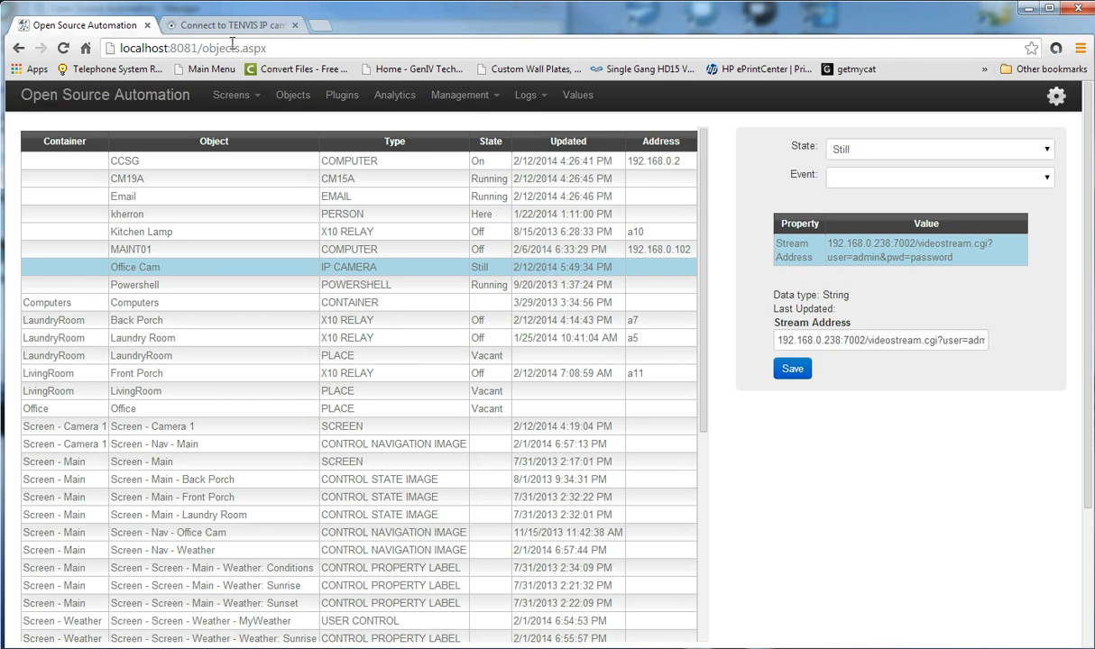